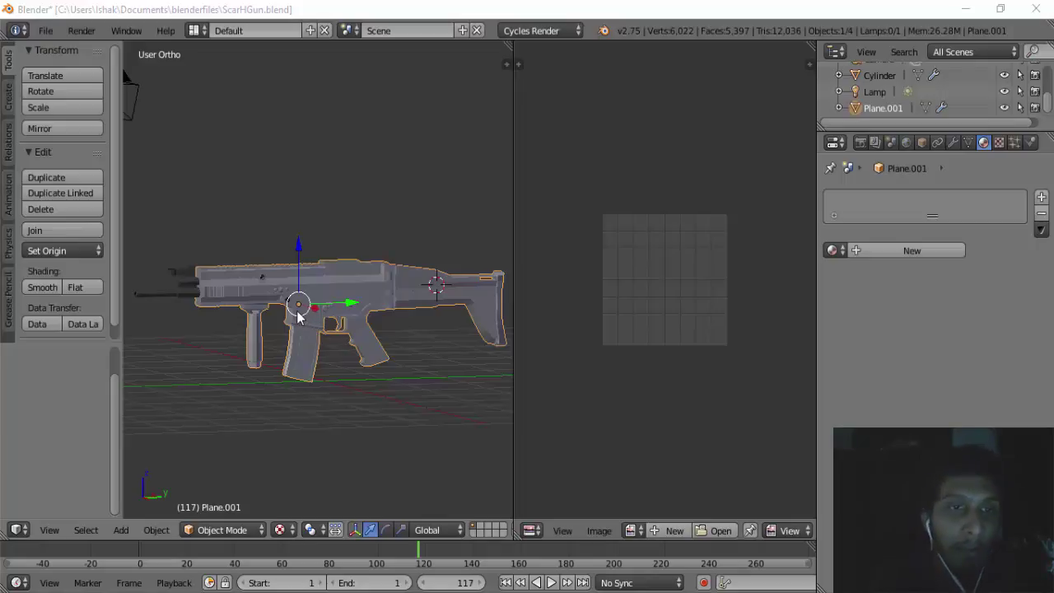
Turn on viewport ambient occlusion in the N-panel display settings, then hide the panel.
scroll(272, 321, "up", 5)
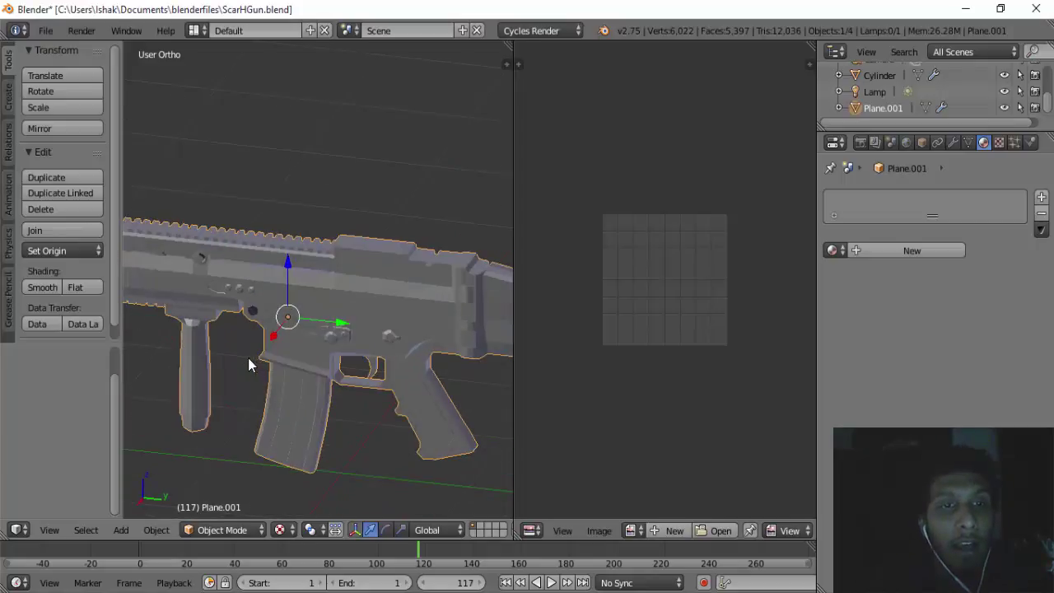
scroll(251, 360, "down", 3)
key("n")
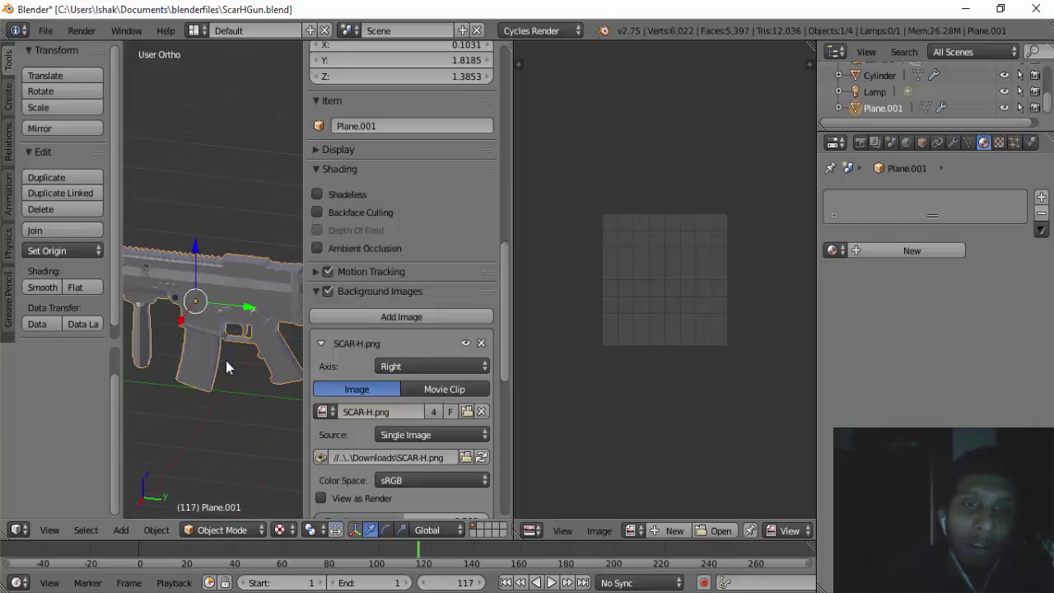
left_click(318, 248)
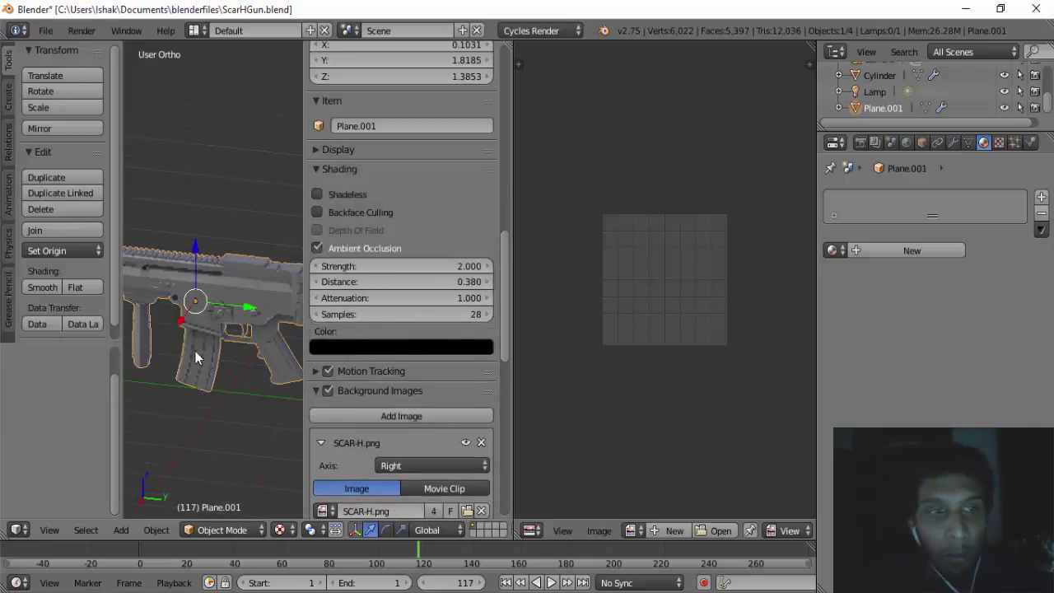
scroll(220, 330, "up", 3)
scroll(216, 353, "down", 2)
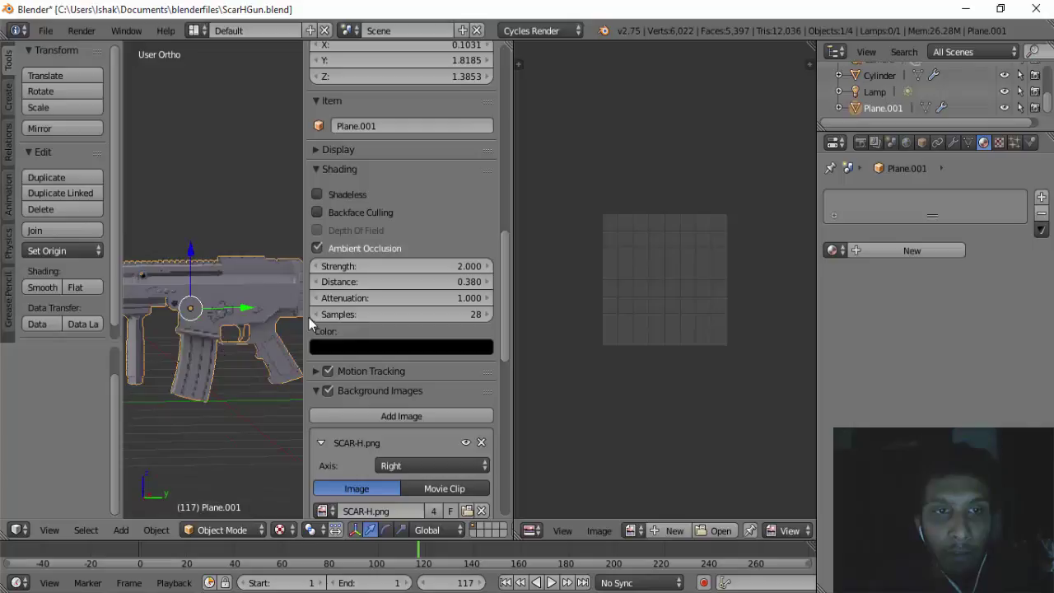
key("n")
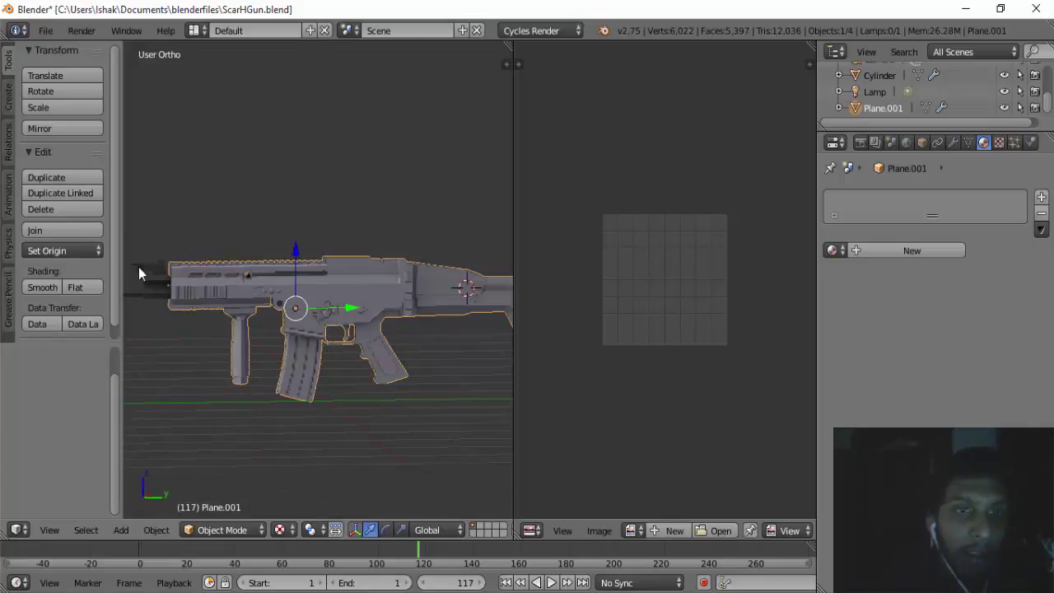
Turn viewport ambient occlusion back off and hide the N panel again.
scroll(336, 374, "up", 3)
scroll(345, 375, "up", 1)
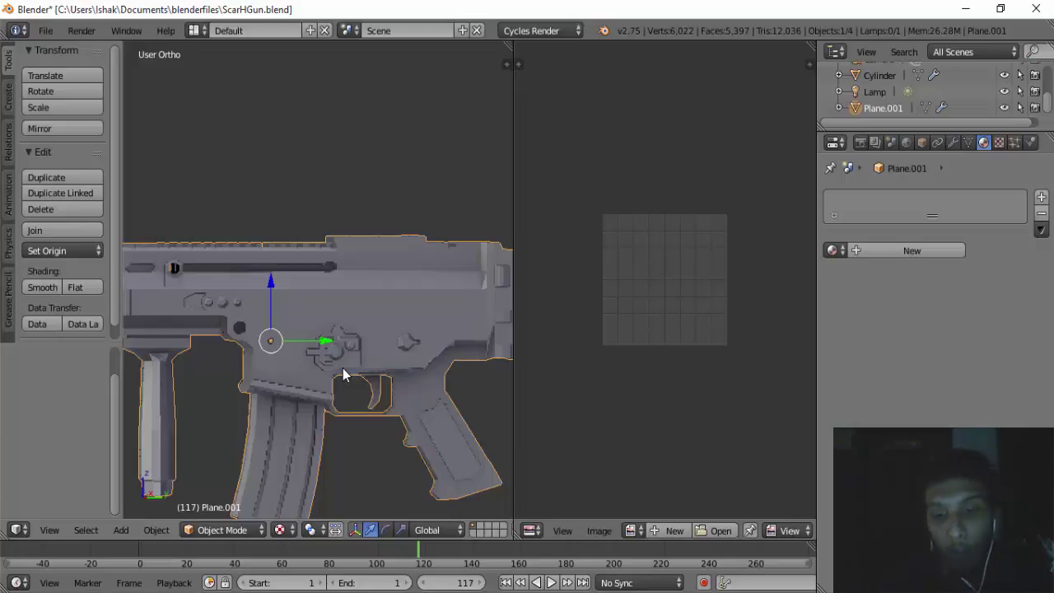
key("n")
left_click(335, 248)
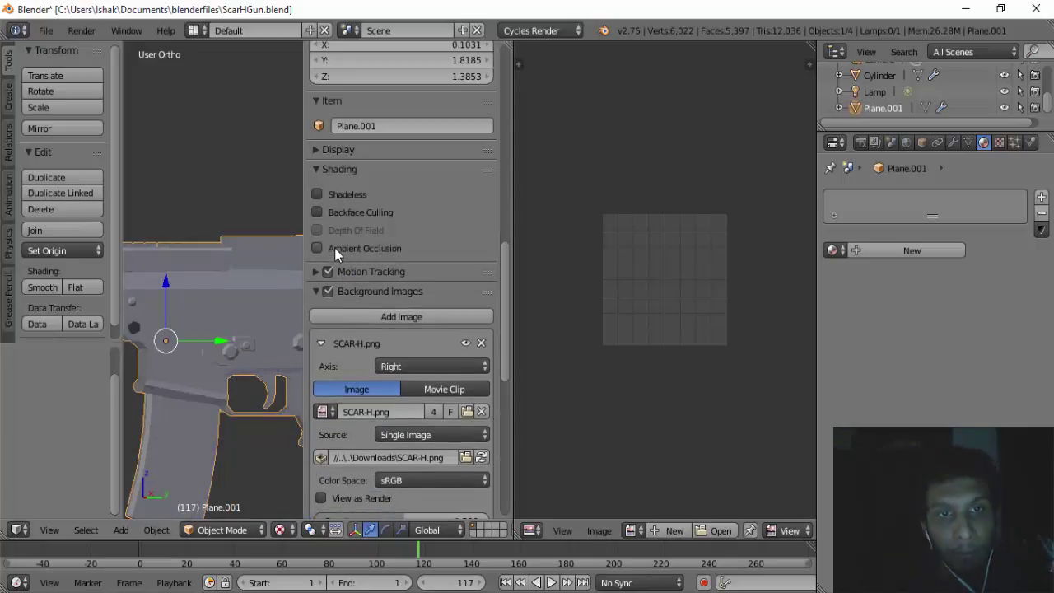
key("n")
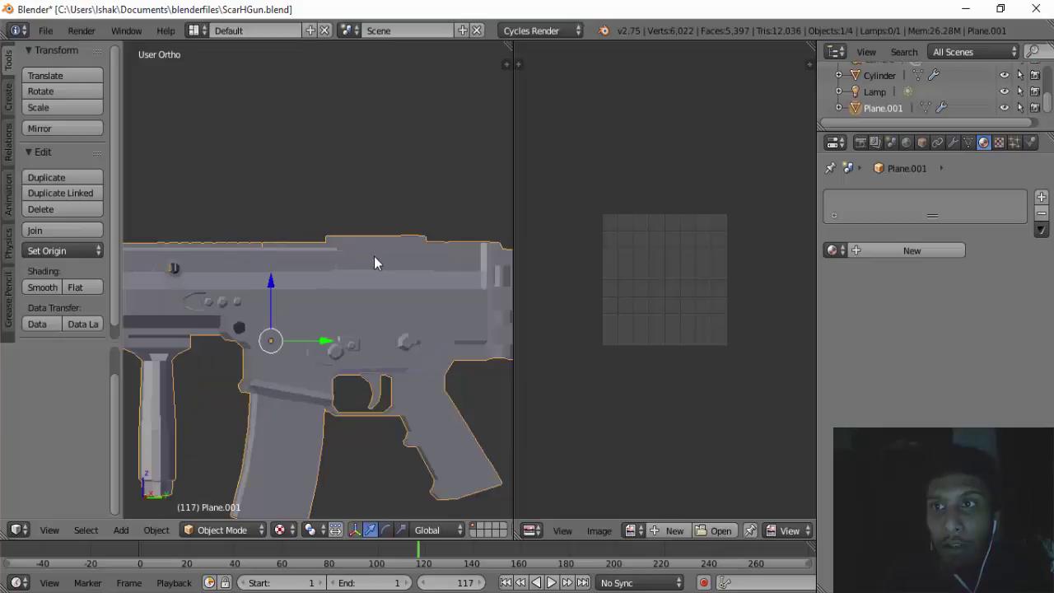
scroll(367, 263, "down", 2)
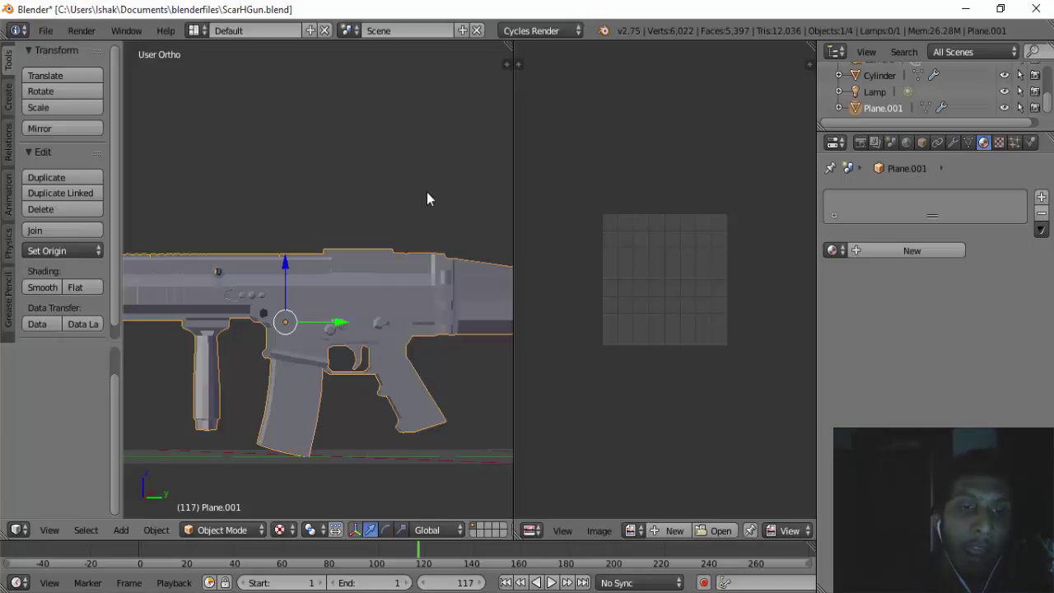
Enter Edit Mode and unwrap the gun with Smart UV Project at the 66° angle limit.
key("Tab")
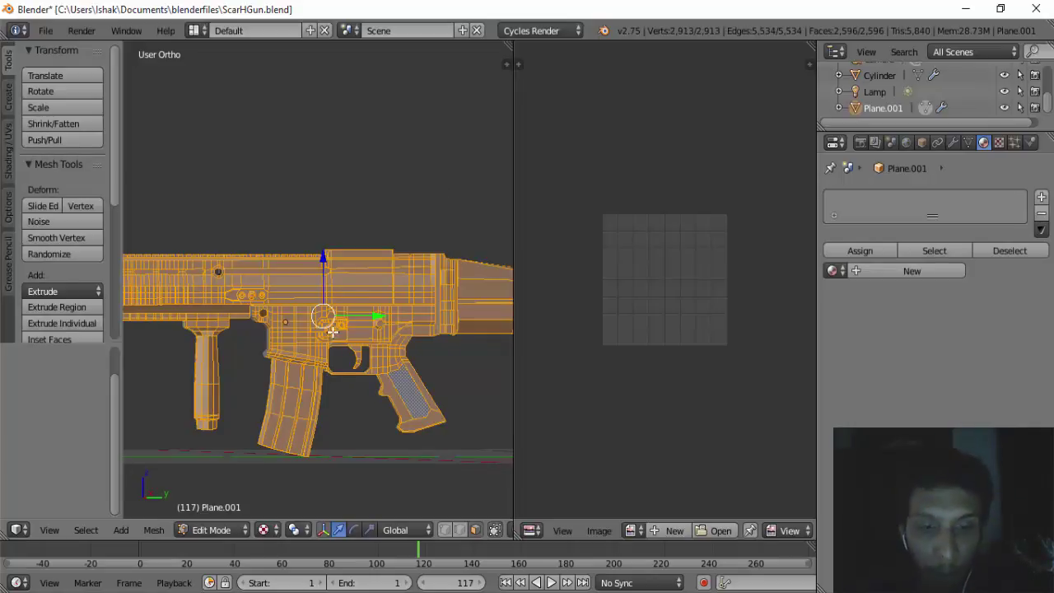
scroll(333, 331, "down", 3)
scroll(329, 327, "up", 3)
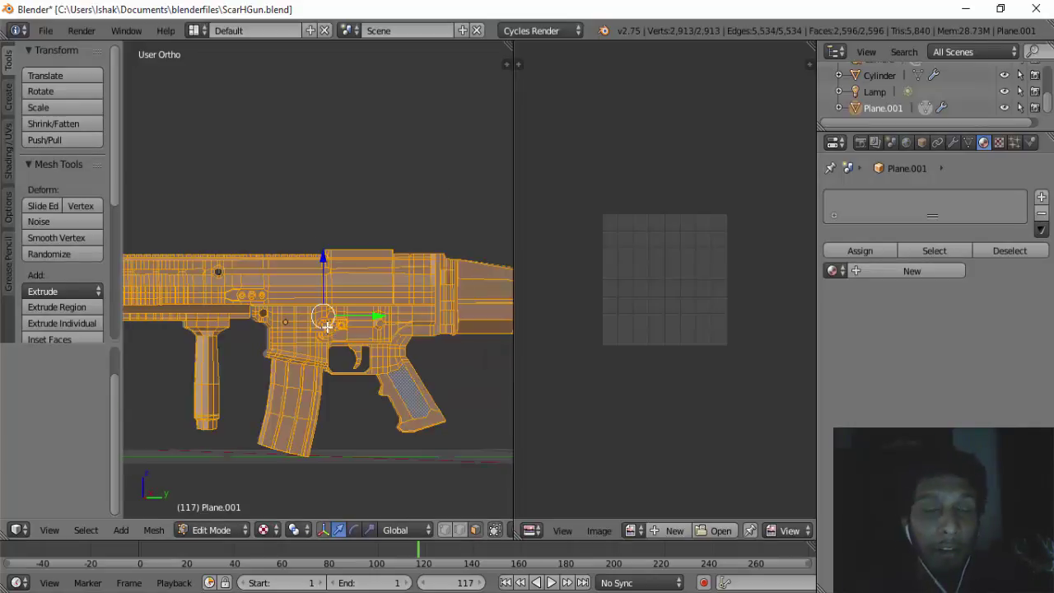
scroll(327, 327, "down", 2)
key("u")
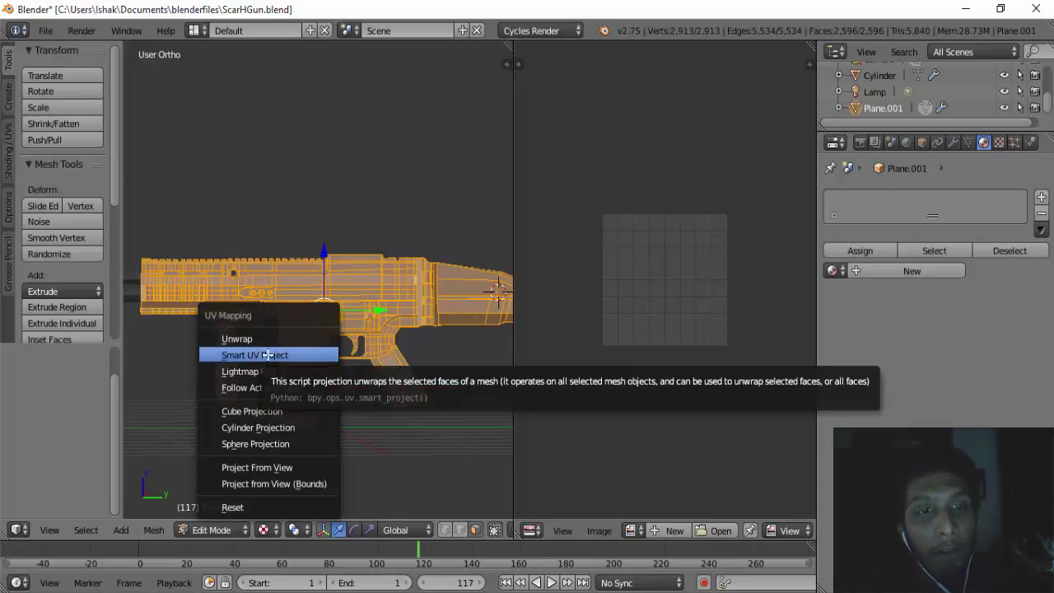
left_click(284, 355)
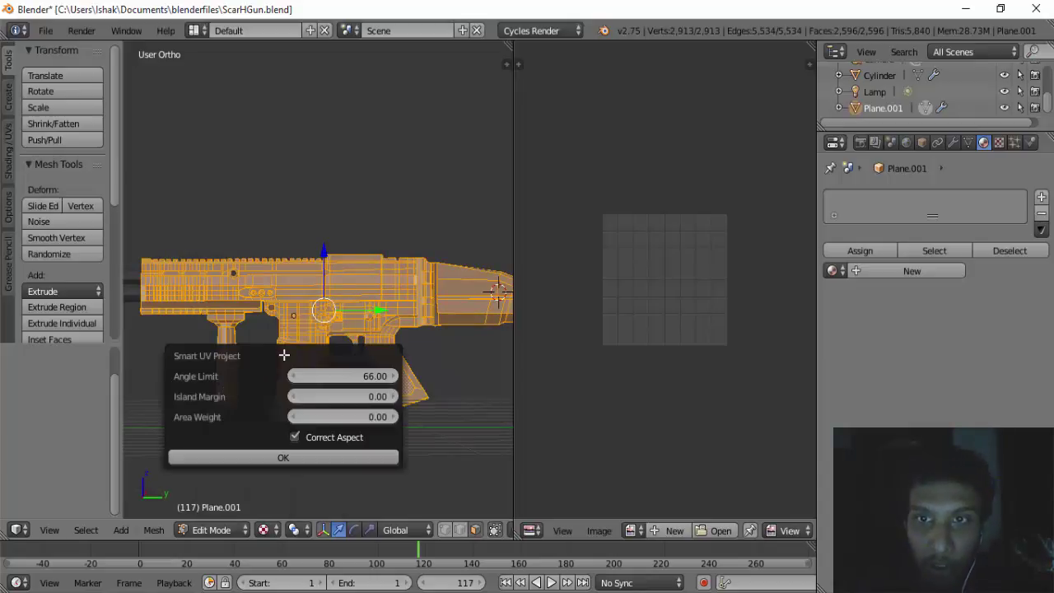
left_click(290, 457)
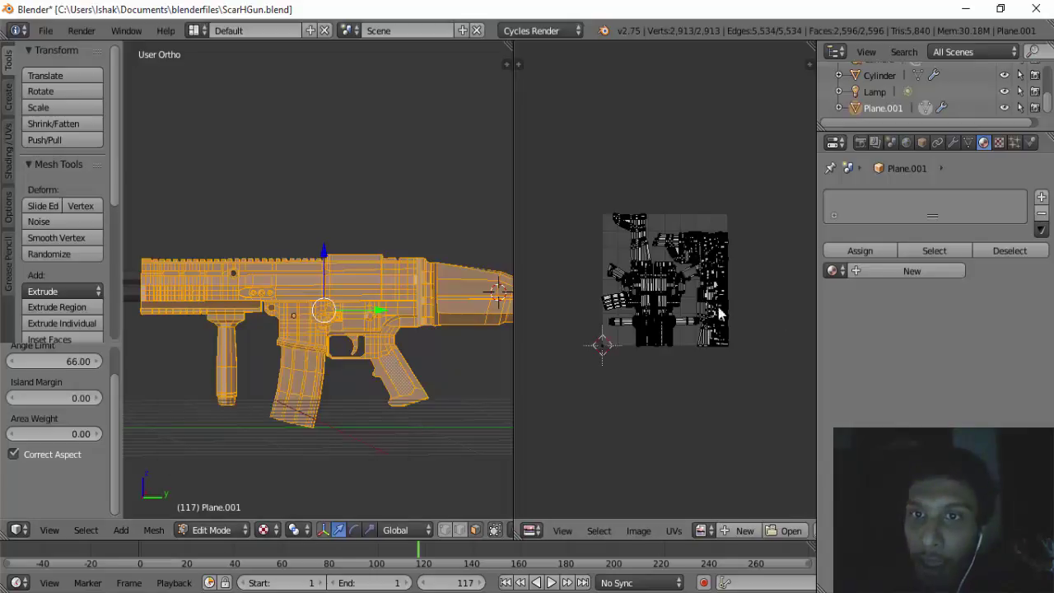
scroll(718, 313, "up", 3)
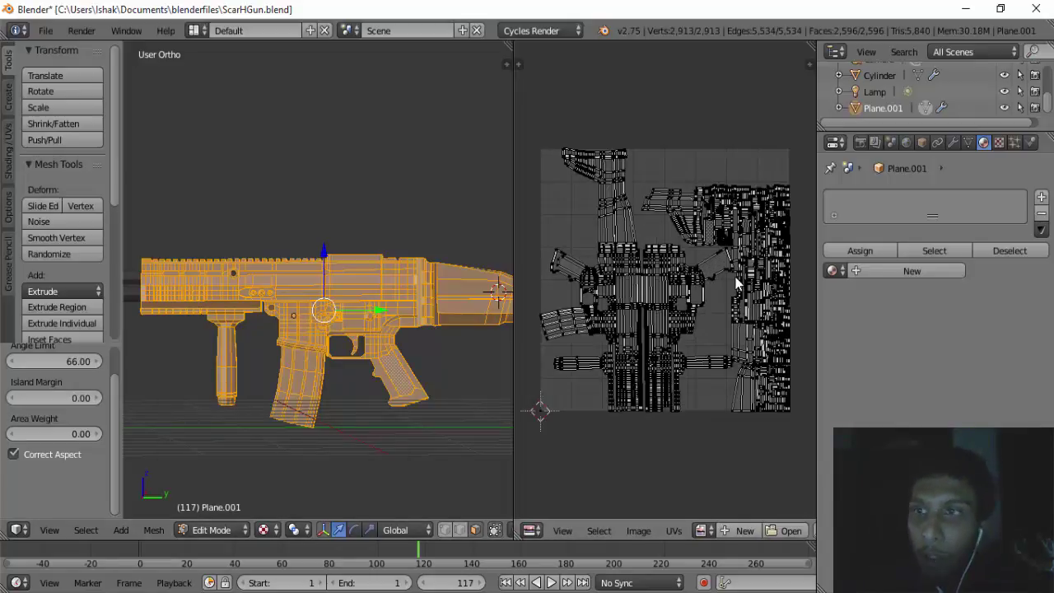
Create a new material whose Color is an Image Texture using the loaded scarHBodyTexture.jpg.
left_click(912, 272)
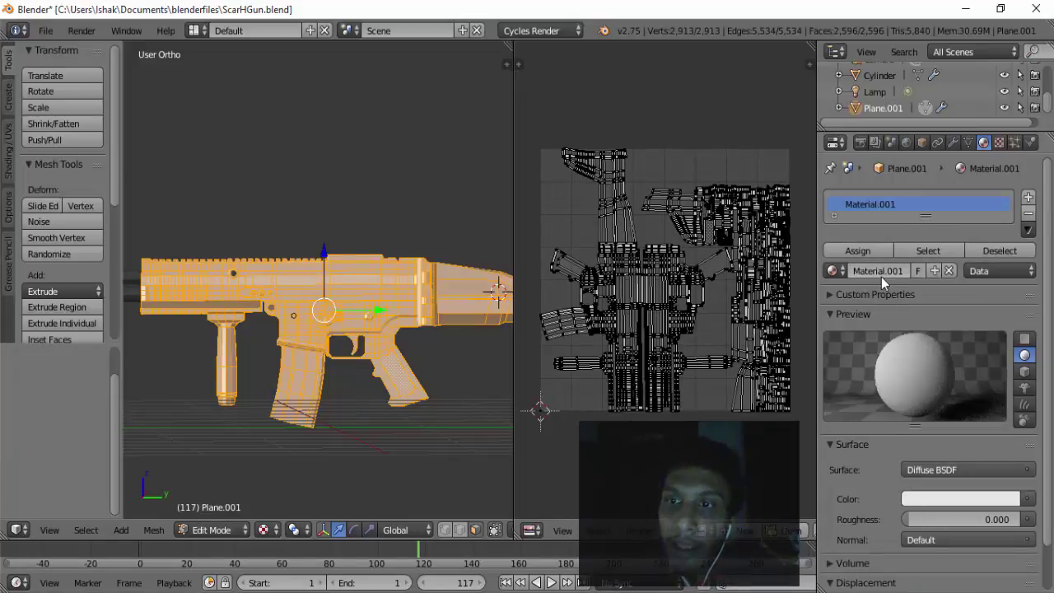
scroll(982, 484, "down", 1)
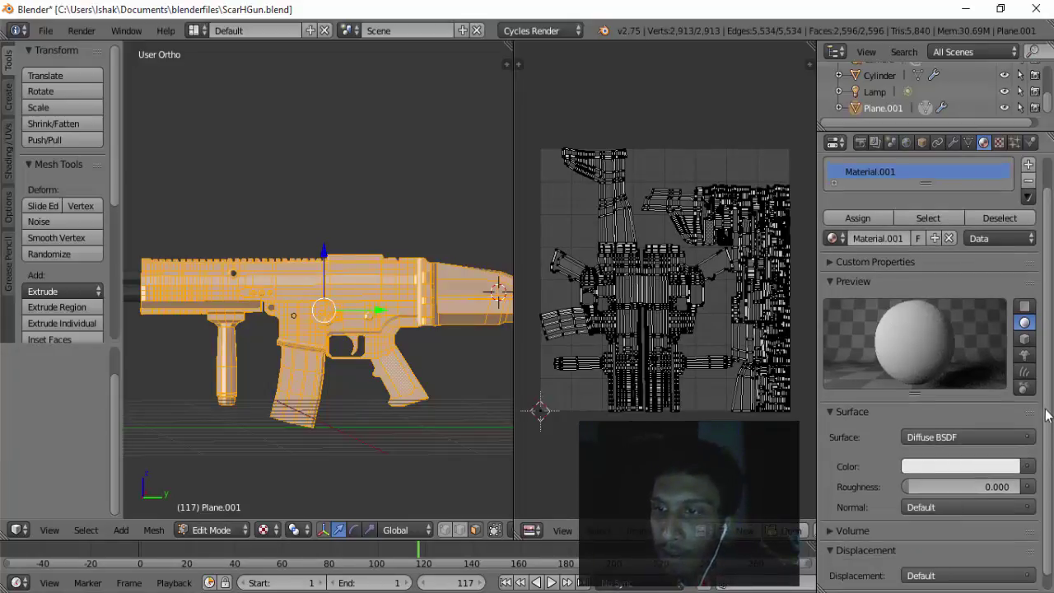
scroll(1048, 416, "down", 1)
left_click(1028, 451)
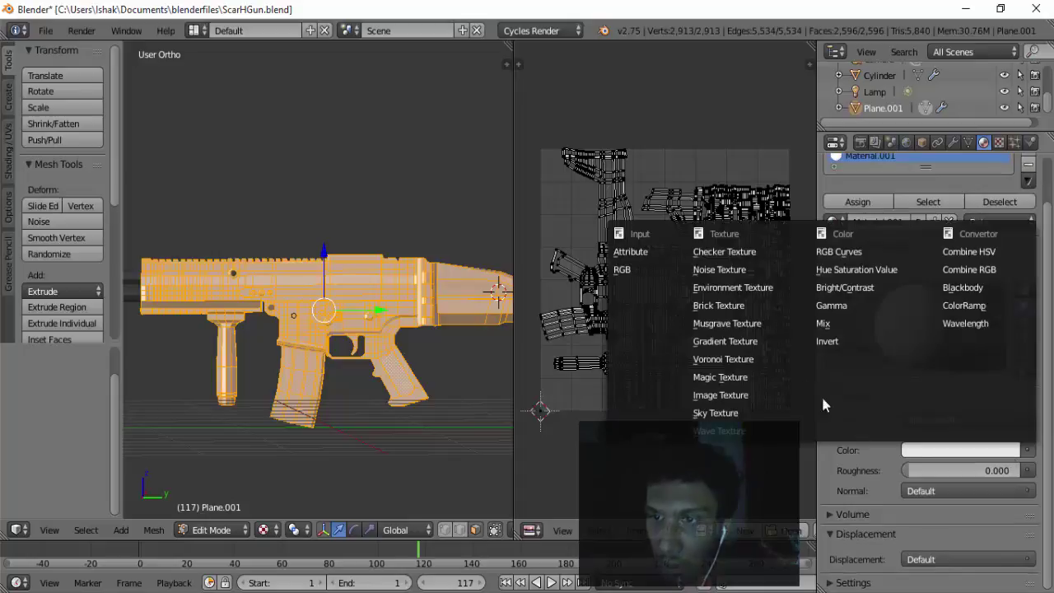
left_click(728, 395)
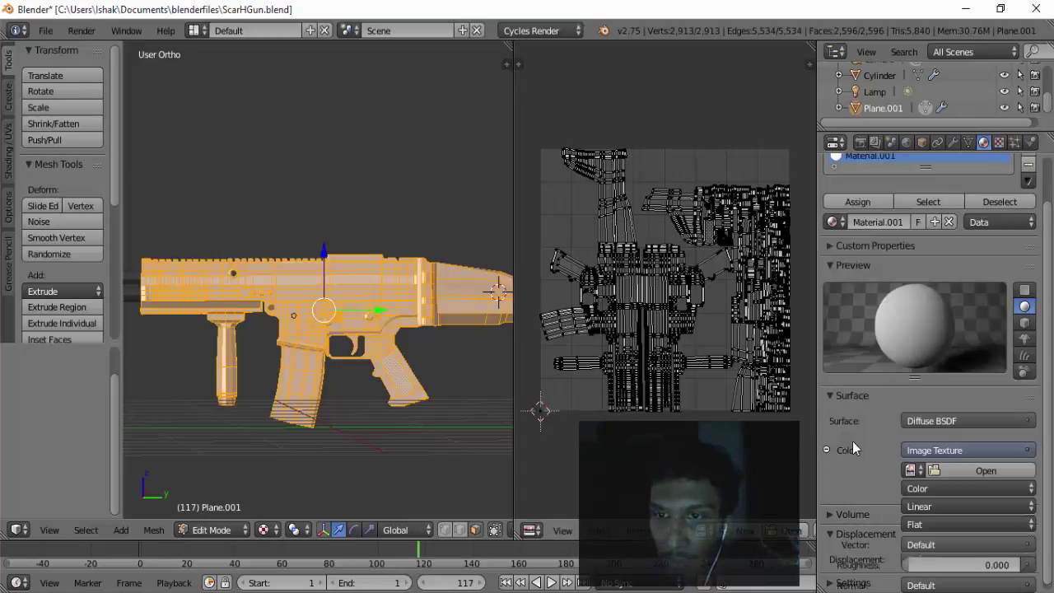
left_click(913, 470)
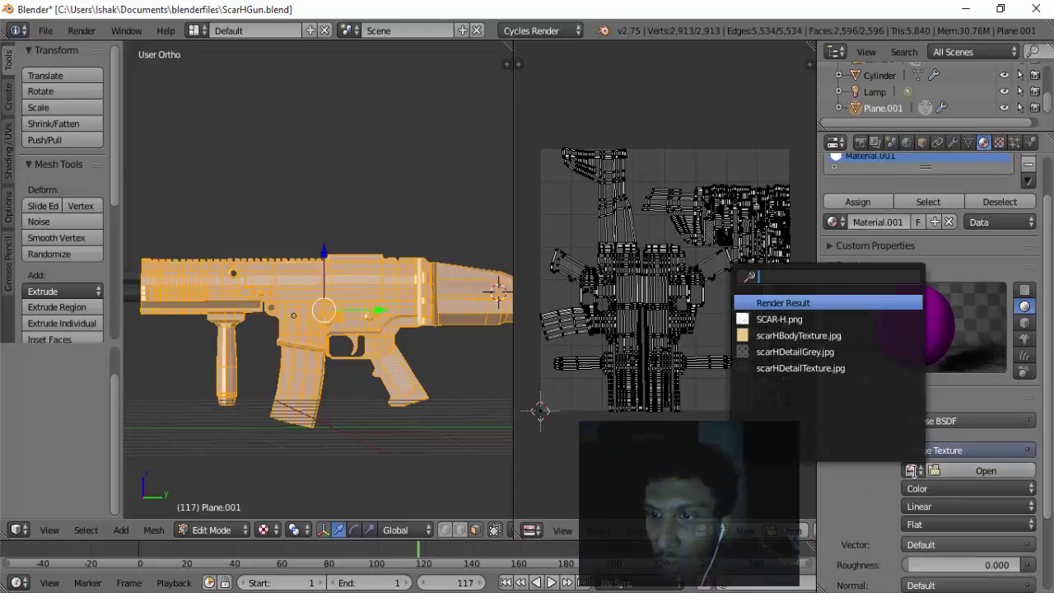
left_click(815, 336)
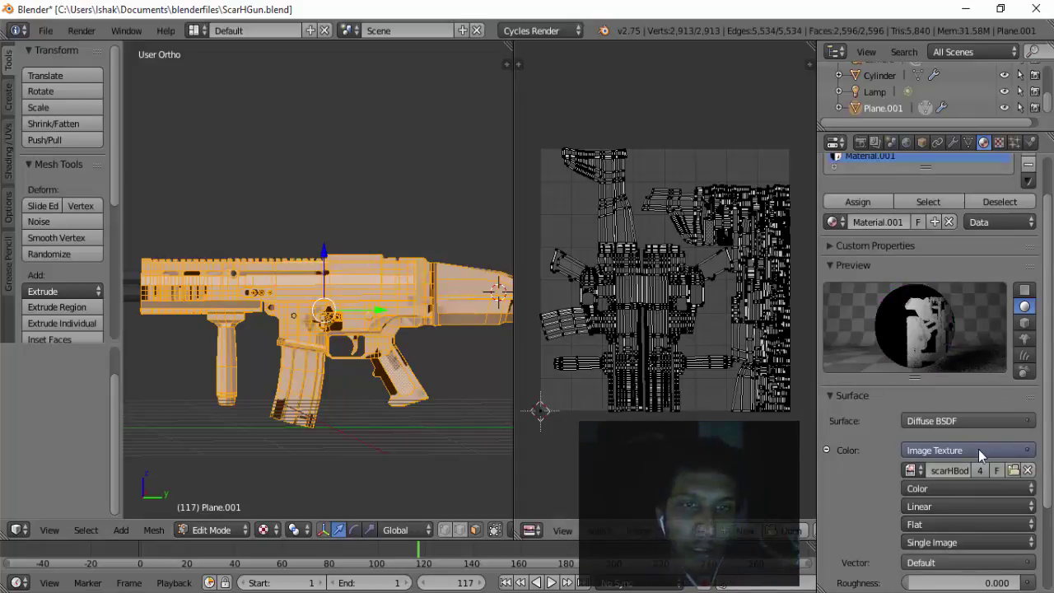
Unlink that image and reload scarHBodyTexture.jpg from the Documents/3DModels folder instead.
left_click(1028, 471)
left_click(962, 471)
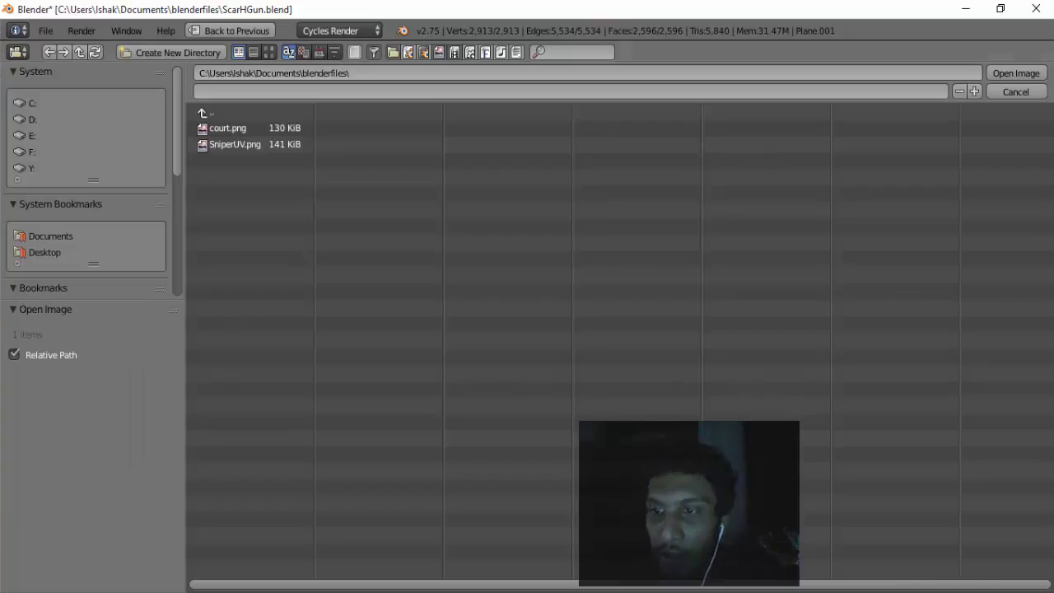
left_click(46, 236)
left_click(218, 127)
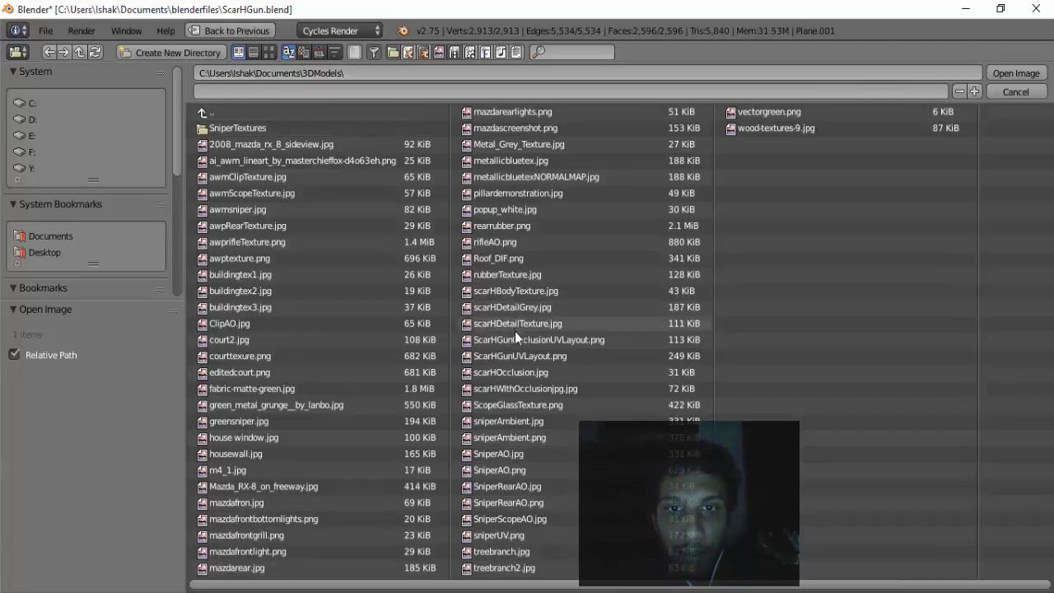
double_click(509, 290)
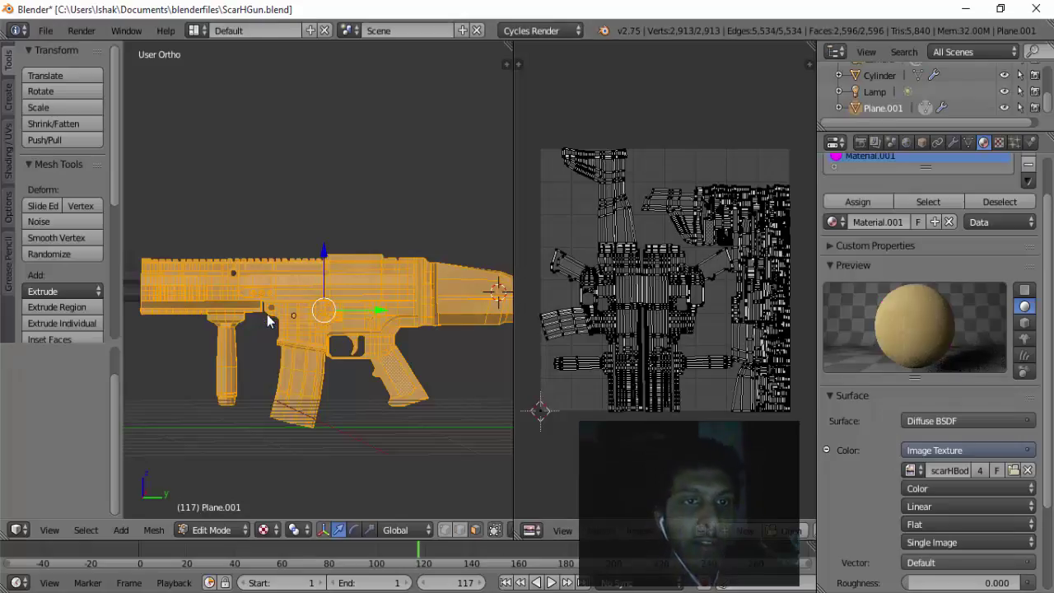
Return to Object Mode, orbit the view to an angle and select the gun model.
key("Tab")
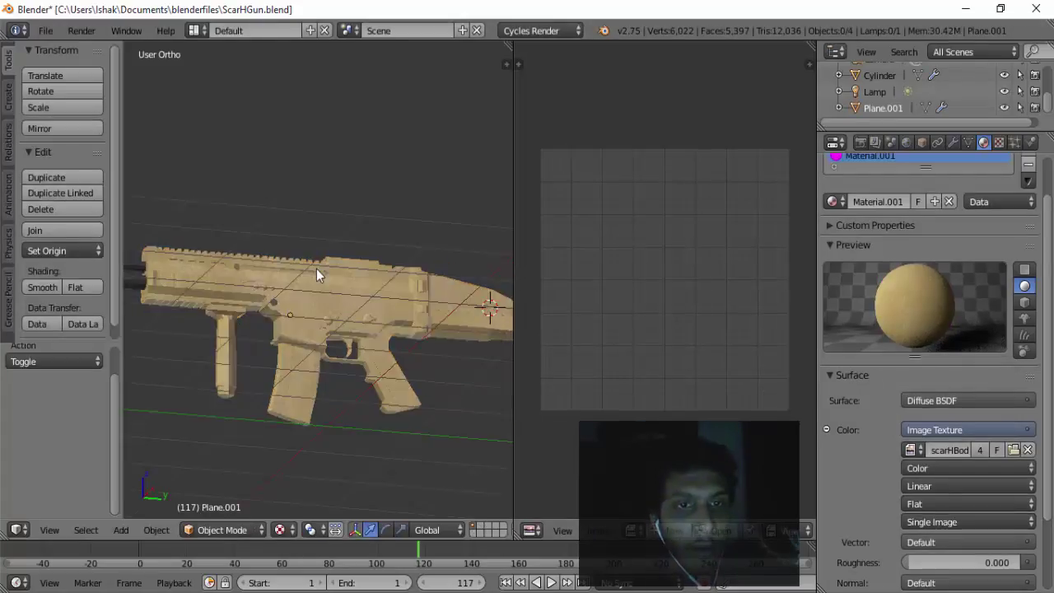
scroll(330, 346, "up", 4)
scroll(320, 367, "down", 3)
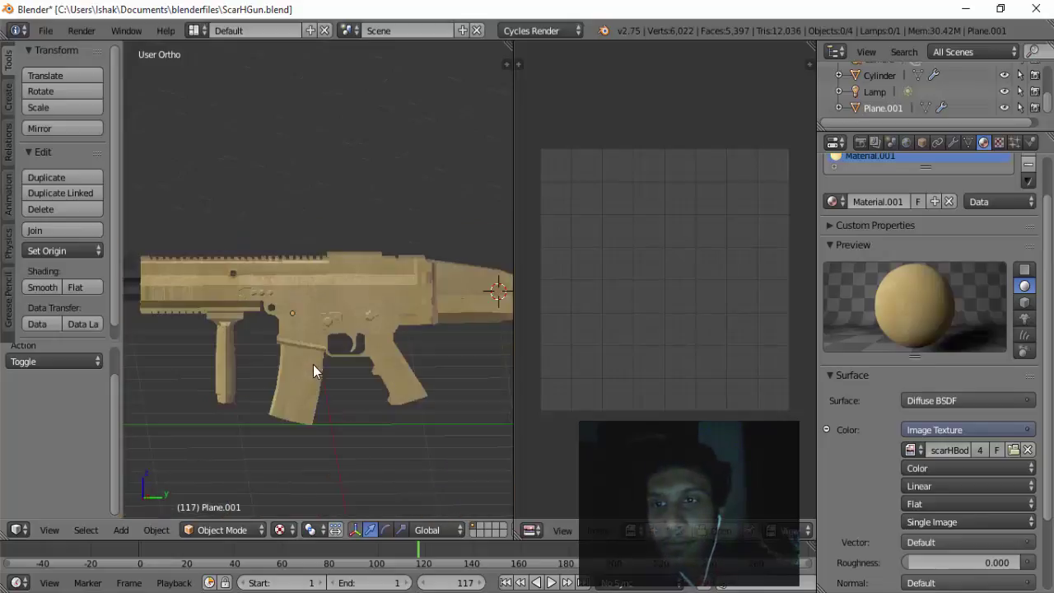
scroll(313, 367, "up", 1)
middle_click_drag(300, 339, 337, 285)
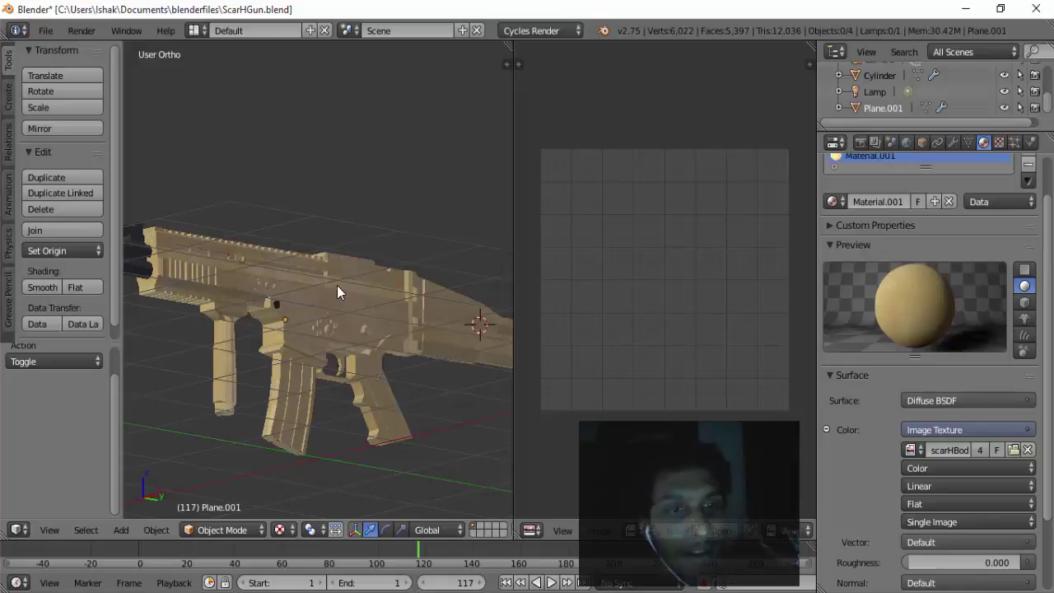
scroll(295, 320, "up", 3)
right_click(301, 321)
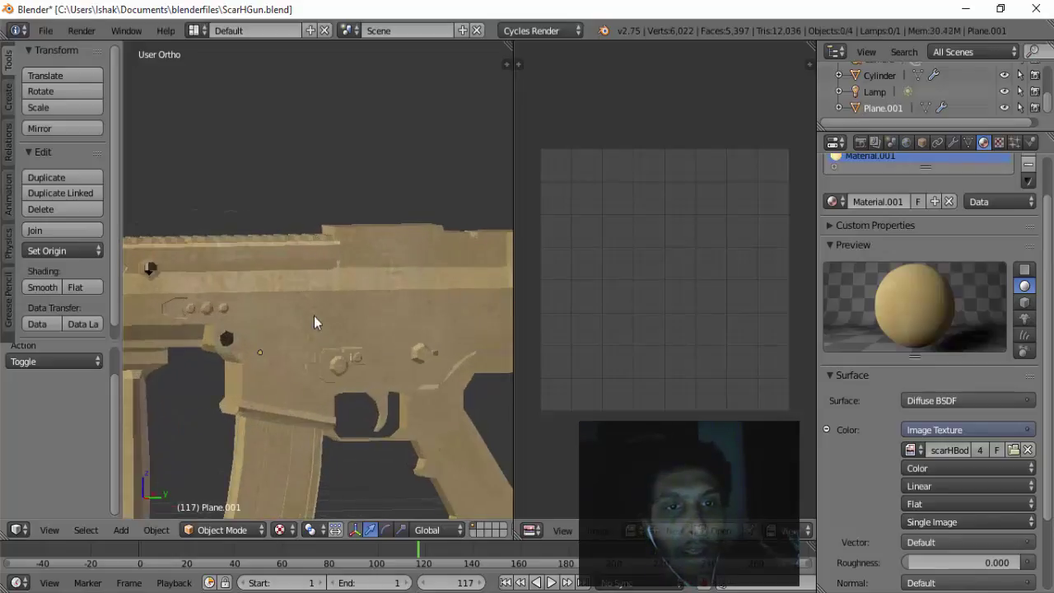
In Render properties, set Bake Type to Ambient Occlusion and bake the map.
scroll(330, 327, "down", 2)
scroll(265, 340, "up", 3)
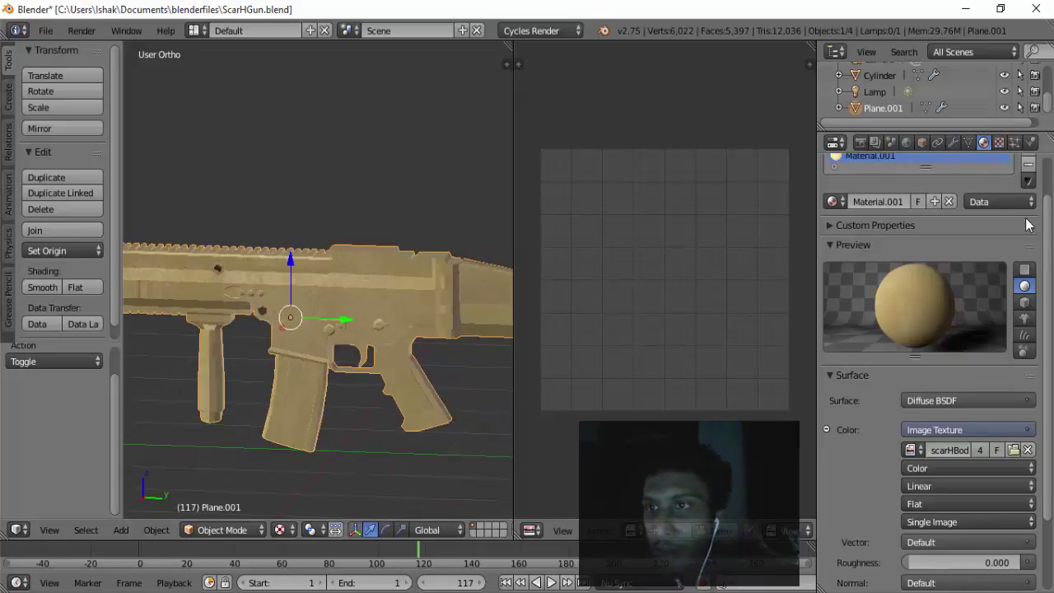
scroll(912, 158, "up", 2)
left_click(908, 144)
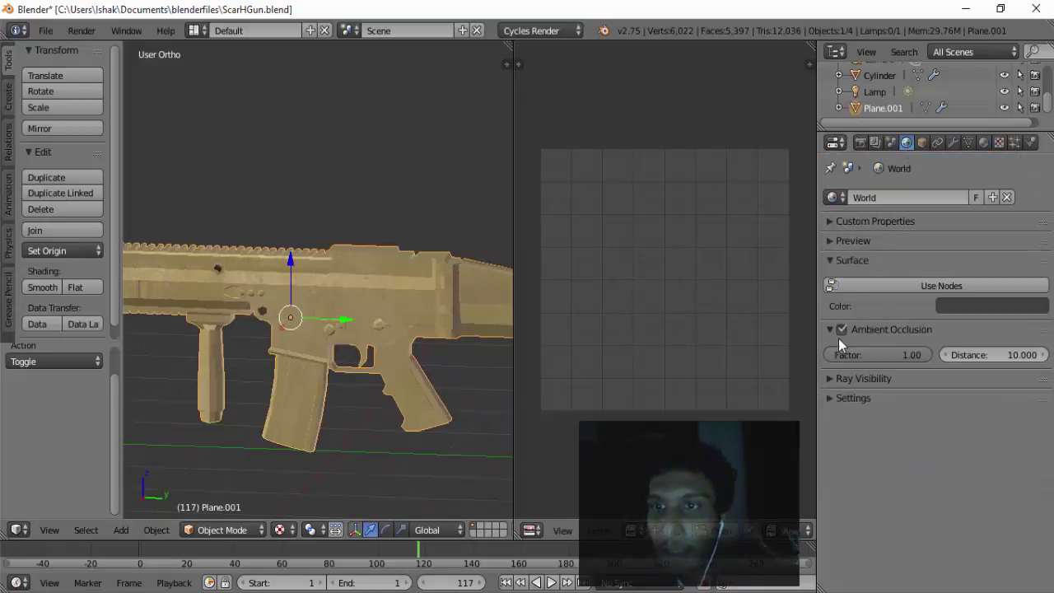
left_click(864, 145)
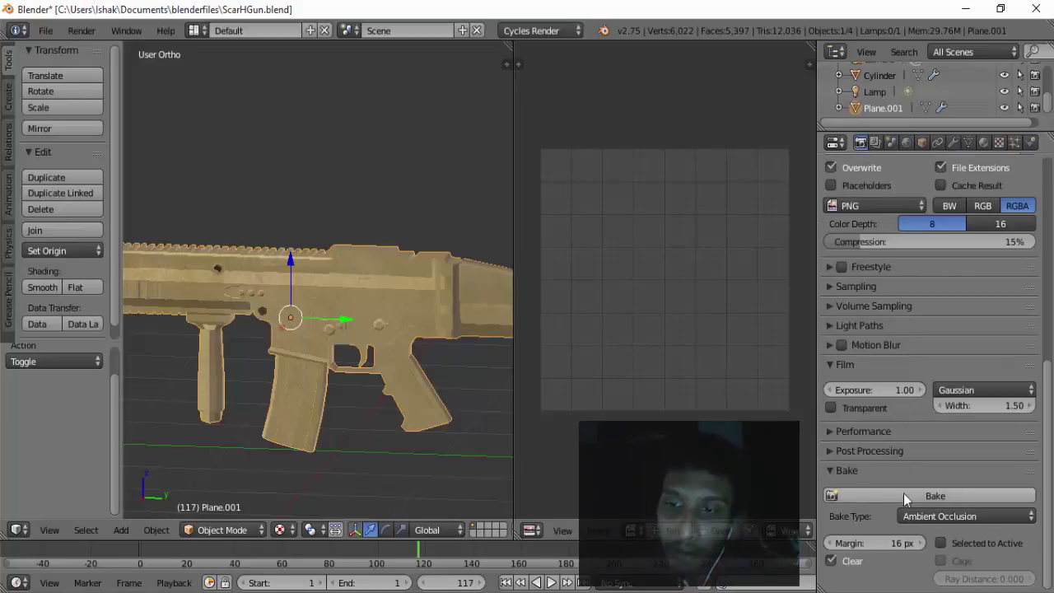
left_click(992, 515)
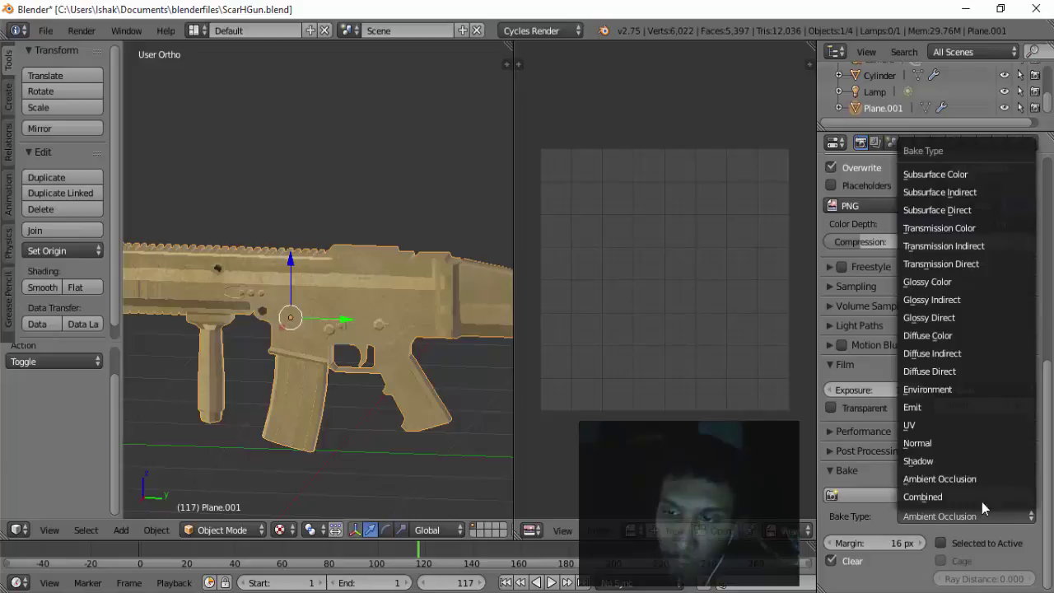
left_click(965, 479)
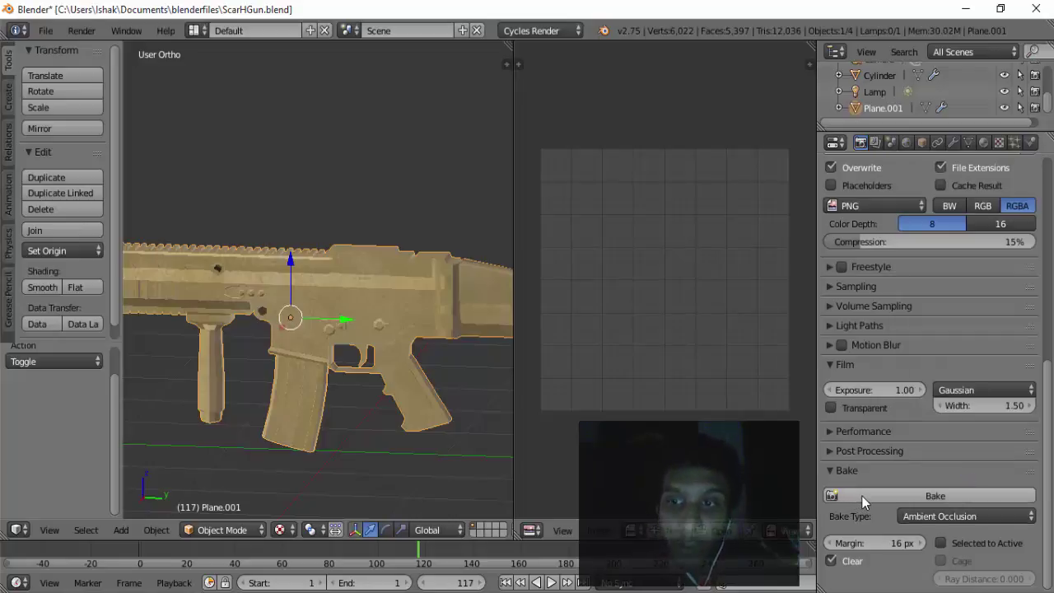
left_click(862, 495)
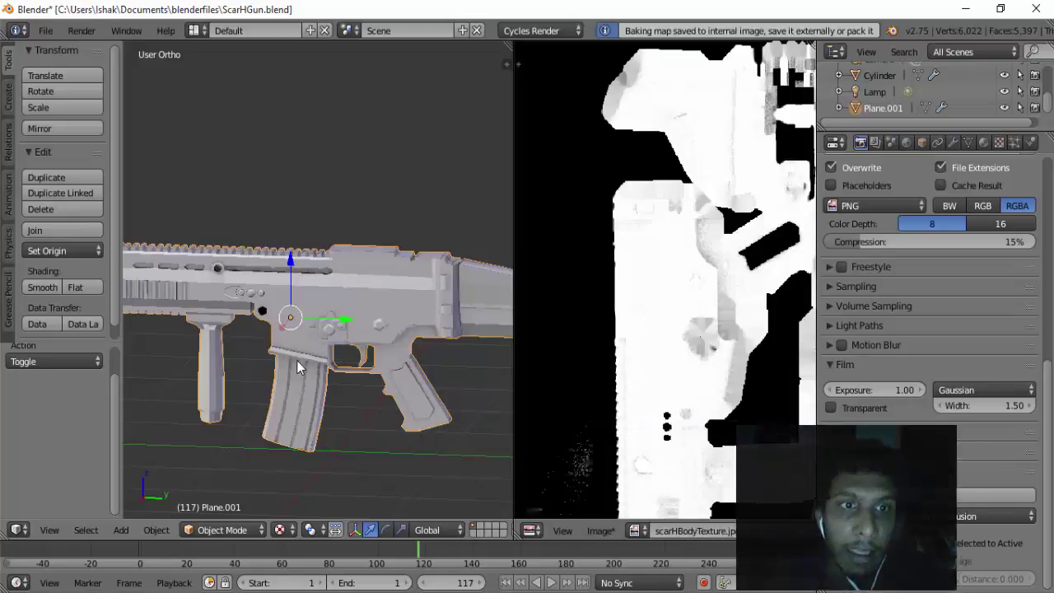
Orbit to view the gun from above, zoom the image editor, and open its Image menu.
middle_click_drag(298, 368, 304, 408)
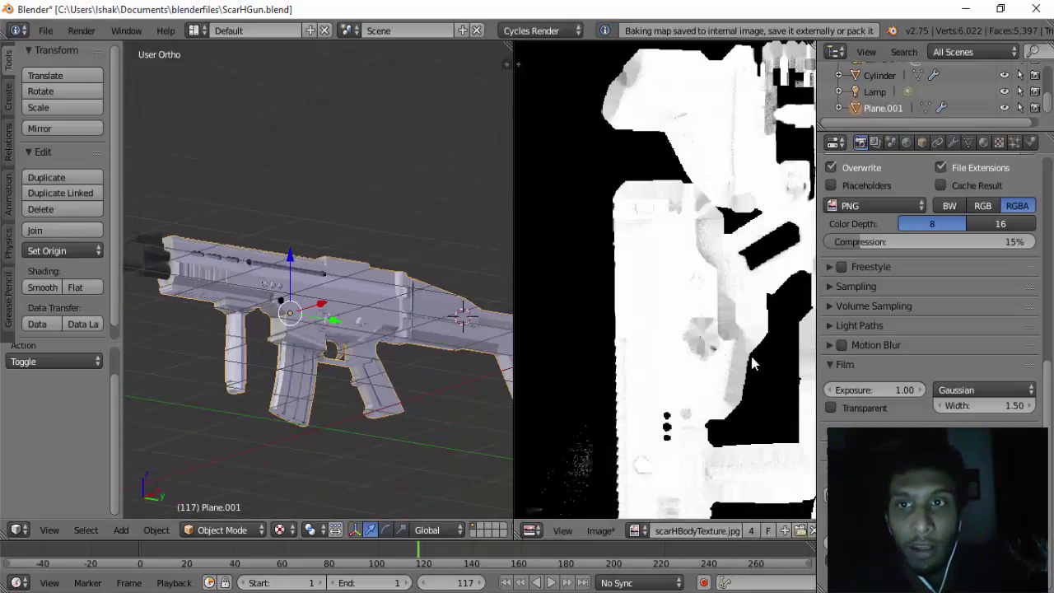
scroll(752, 363, "down", 4)
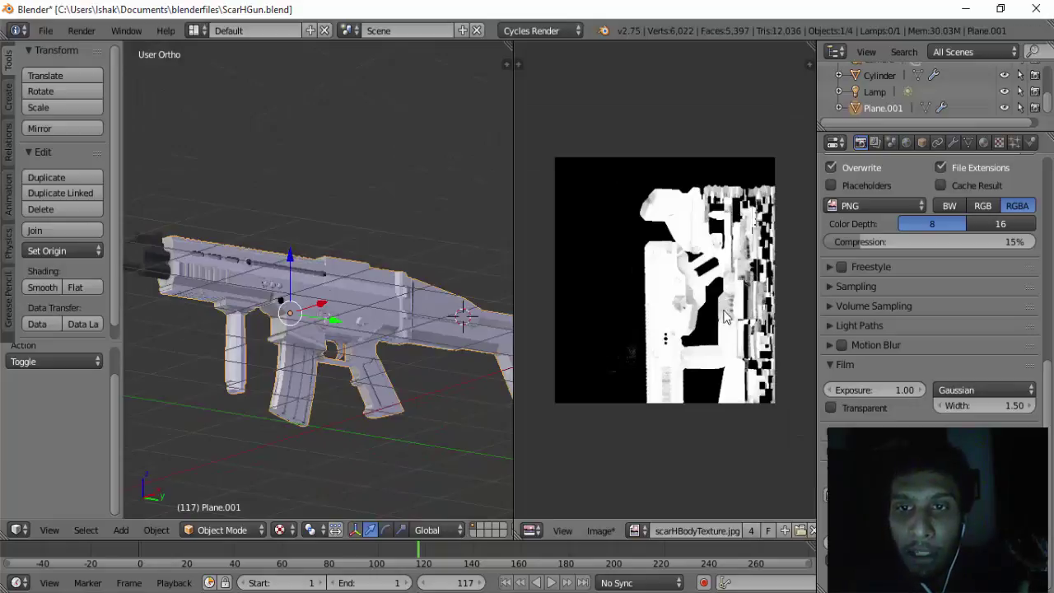
scroll(739, 324, "up", 3)
scroll(739, 325, "down", 2)
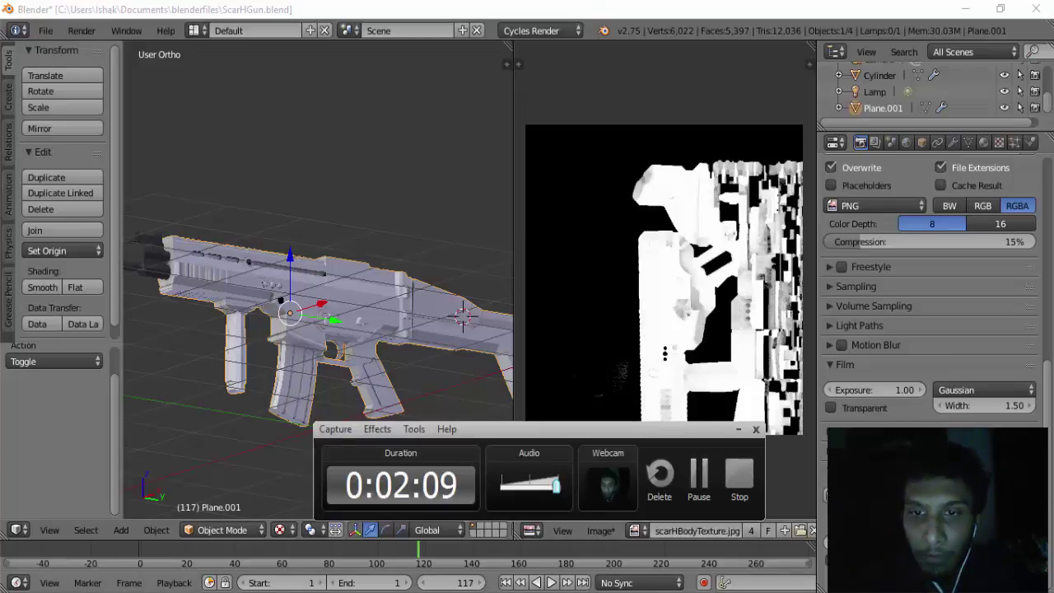
left_click(688, 388)
scroll(725, 280, "down", 1)
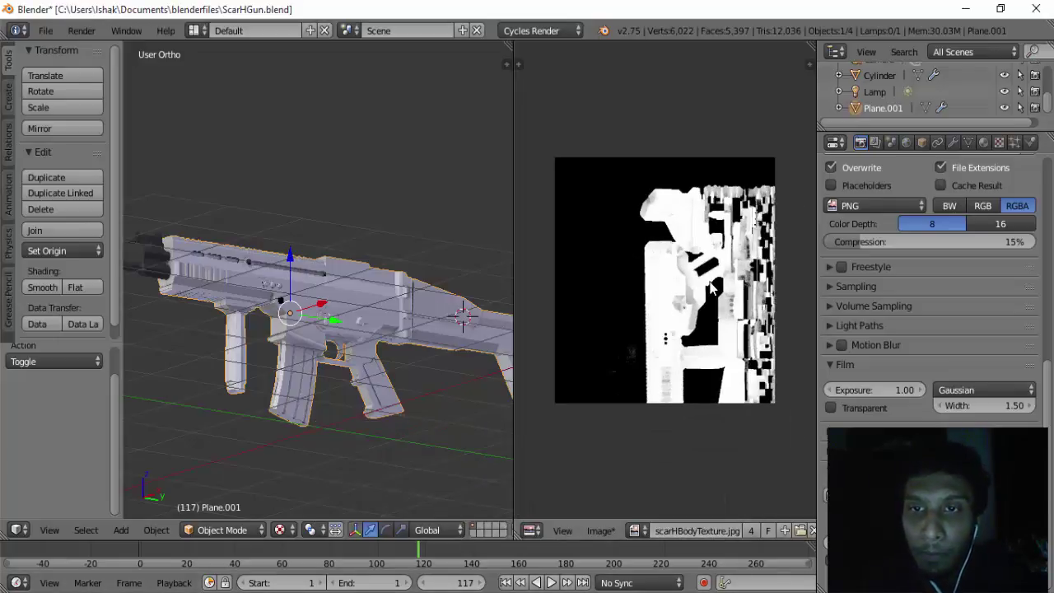
left_click(609, 530)
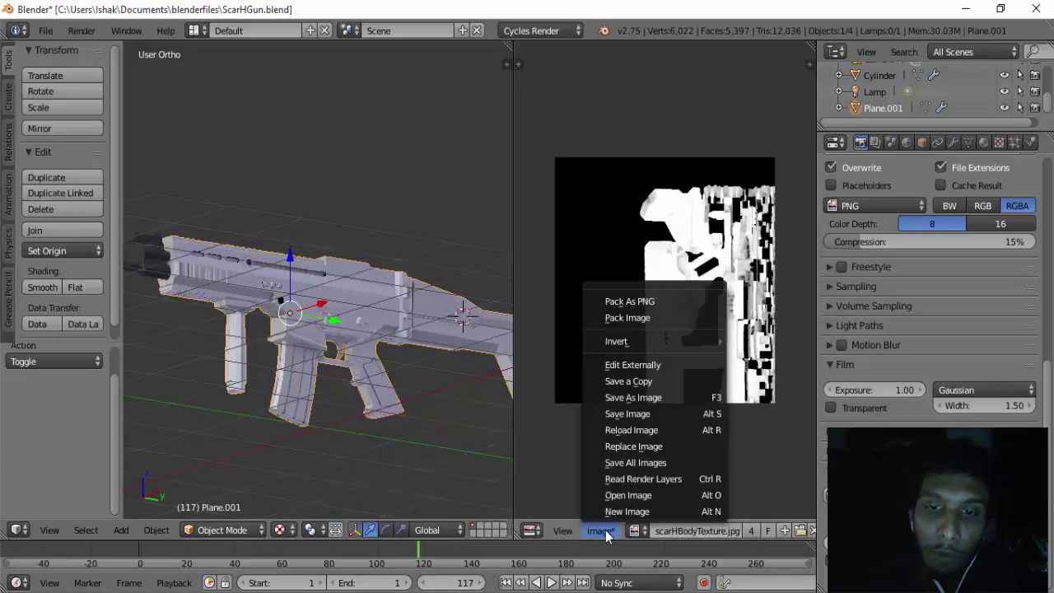
Save the baked image to the Desktop as scarHAO.
left_click(649, 402)
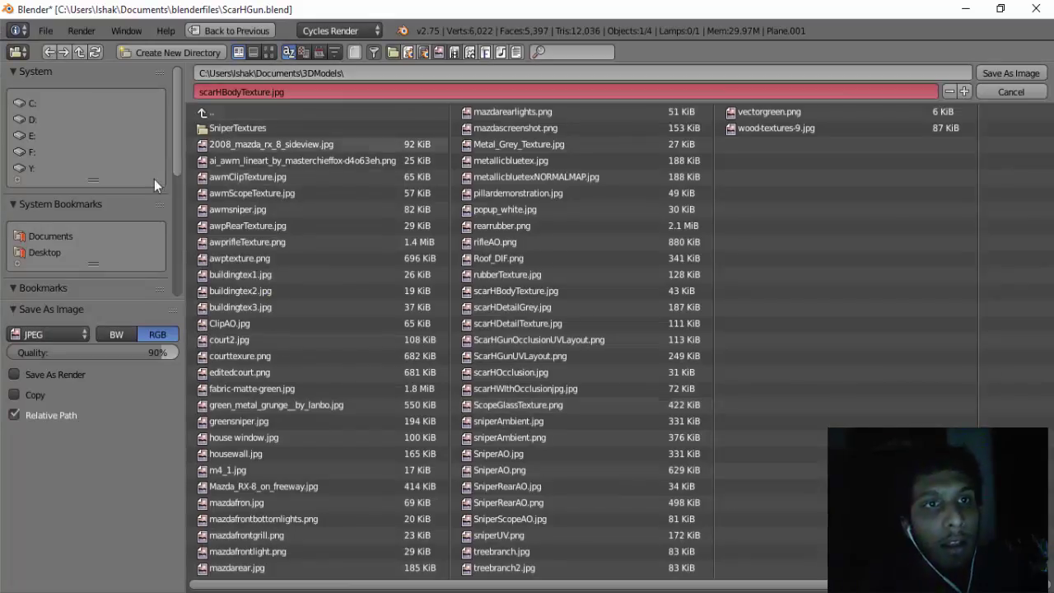
left_click(47, 239)
left_click(47, 252)
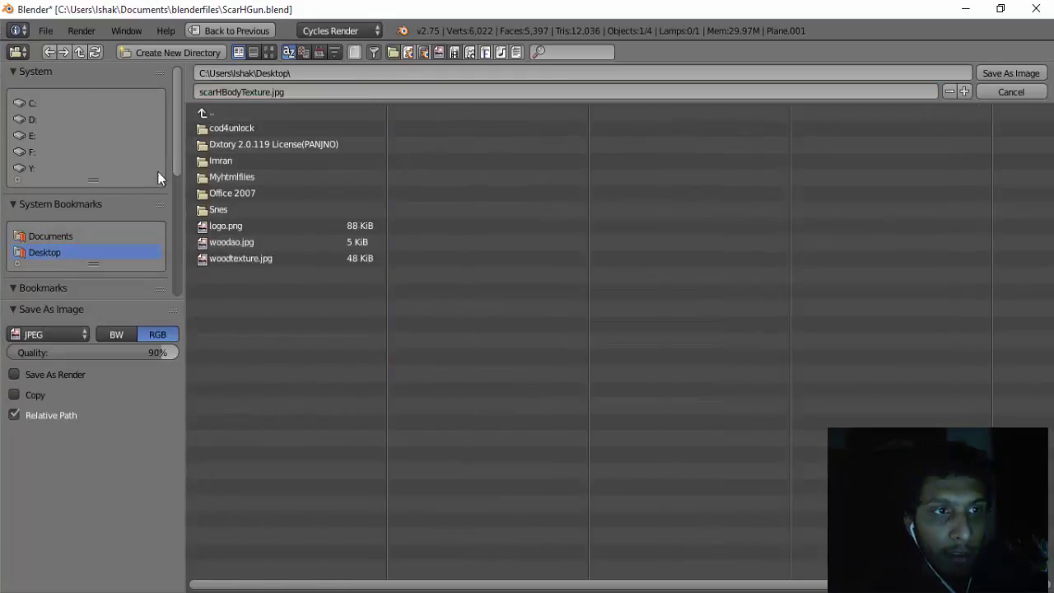
left_click(228, 94)
type("scarHAO")
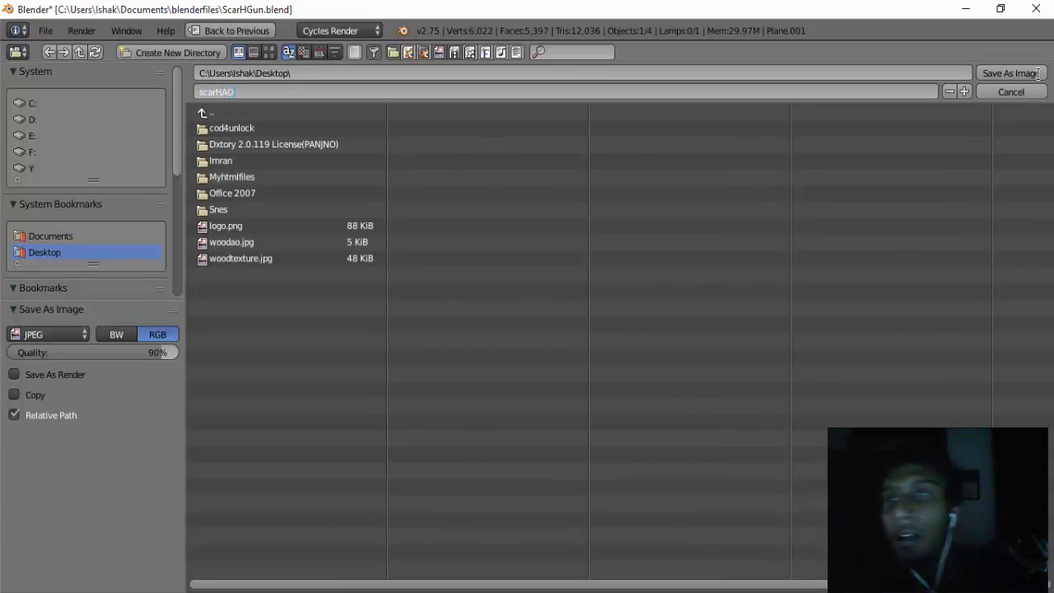
left_click(1013, 76)
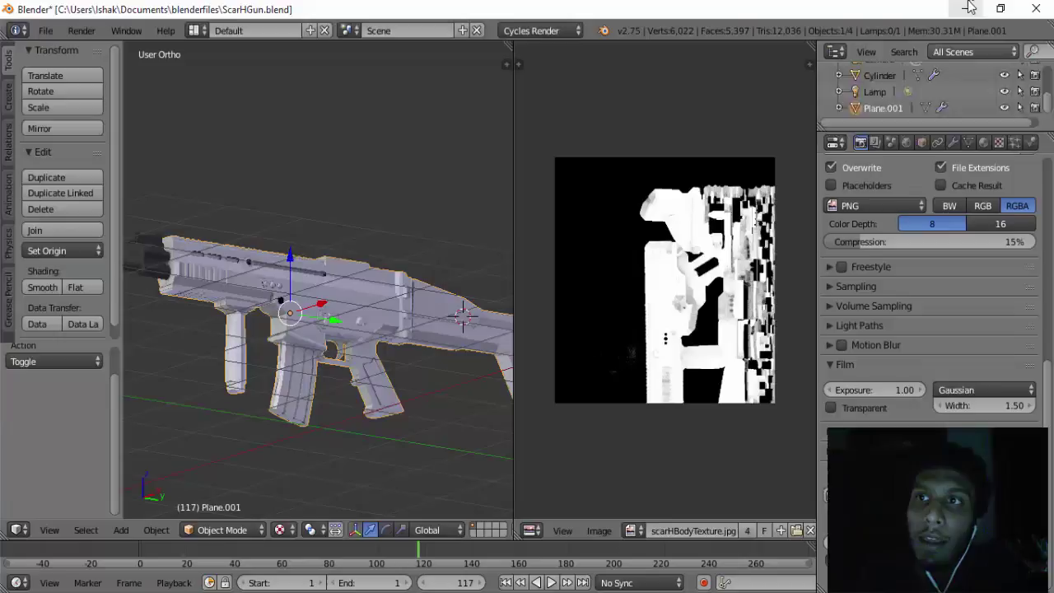
Minimize Blender, preview the saved scarHAO image, then switch to GIMP.
left_click(969, 8)
double_click(492, 198)
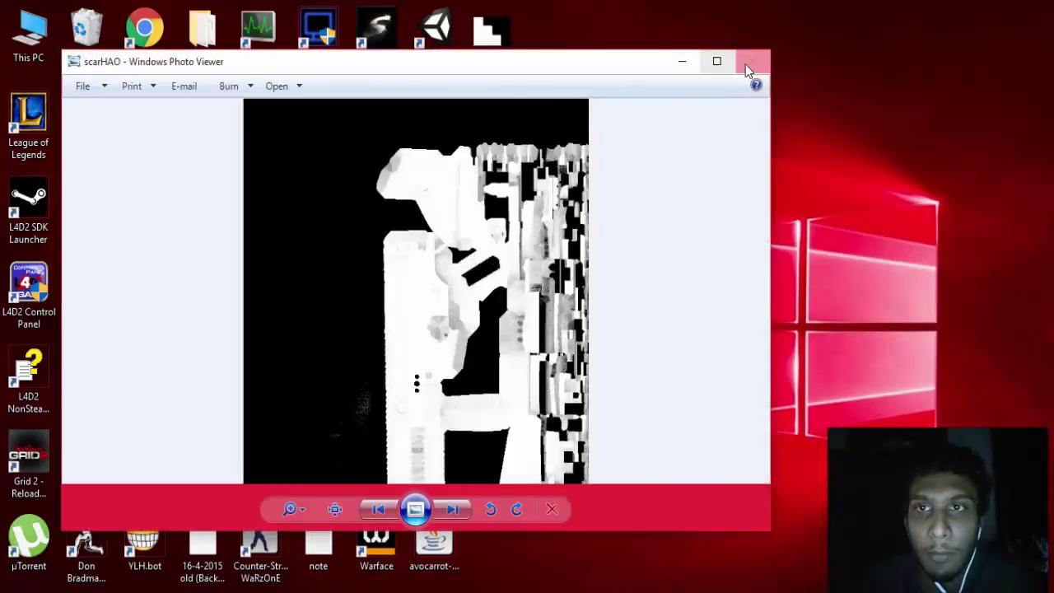
left_click(748, 62)
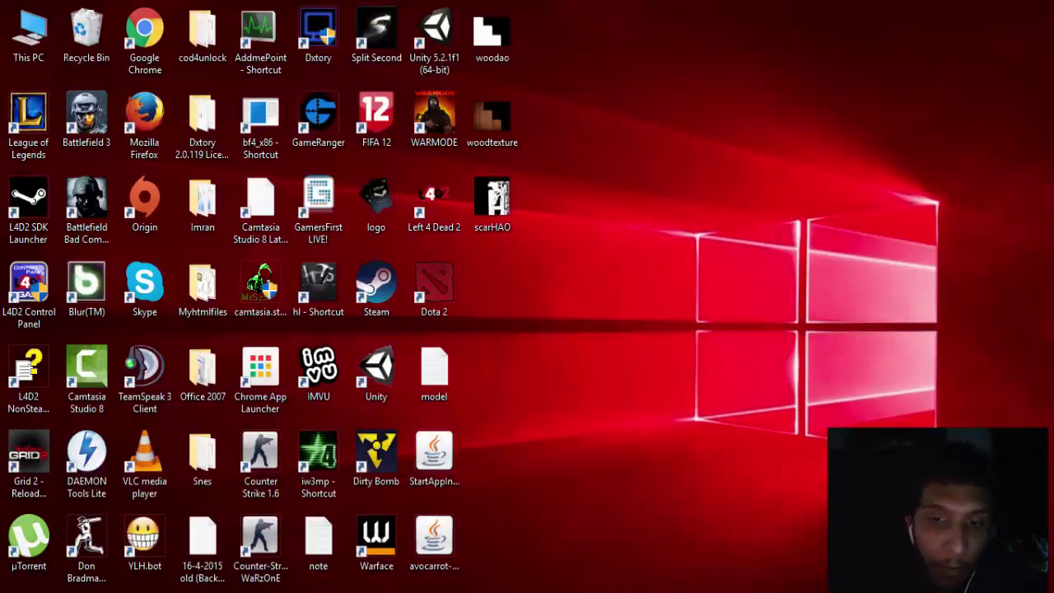
left_click(734, 581)
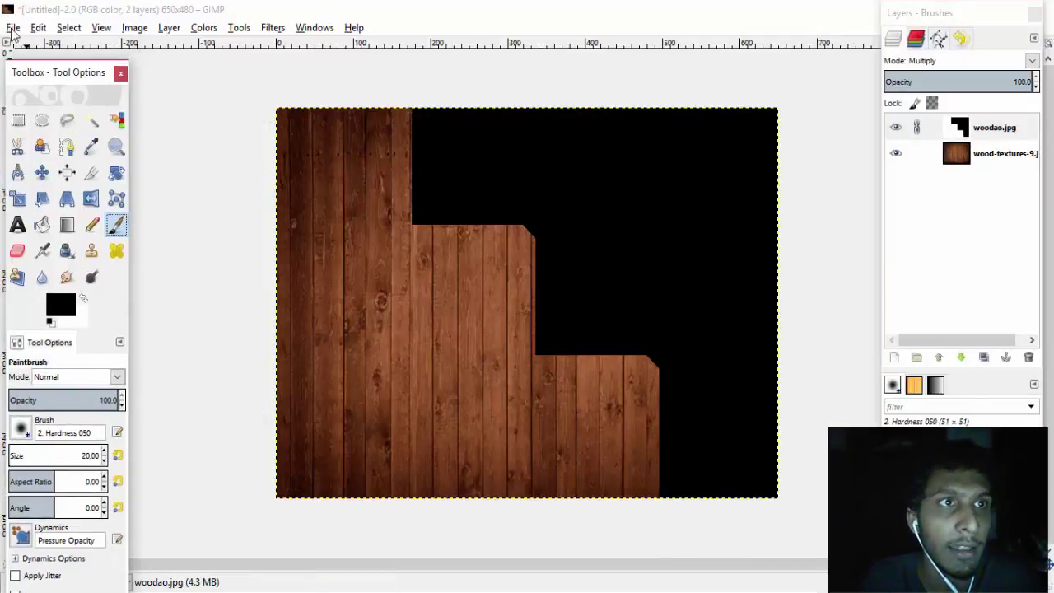
Create a new 650x480 image, then close the current image, discarding its changes.
left_click(12, 28)
left_click(33, 44)
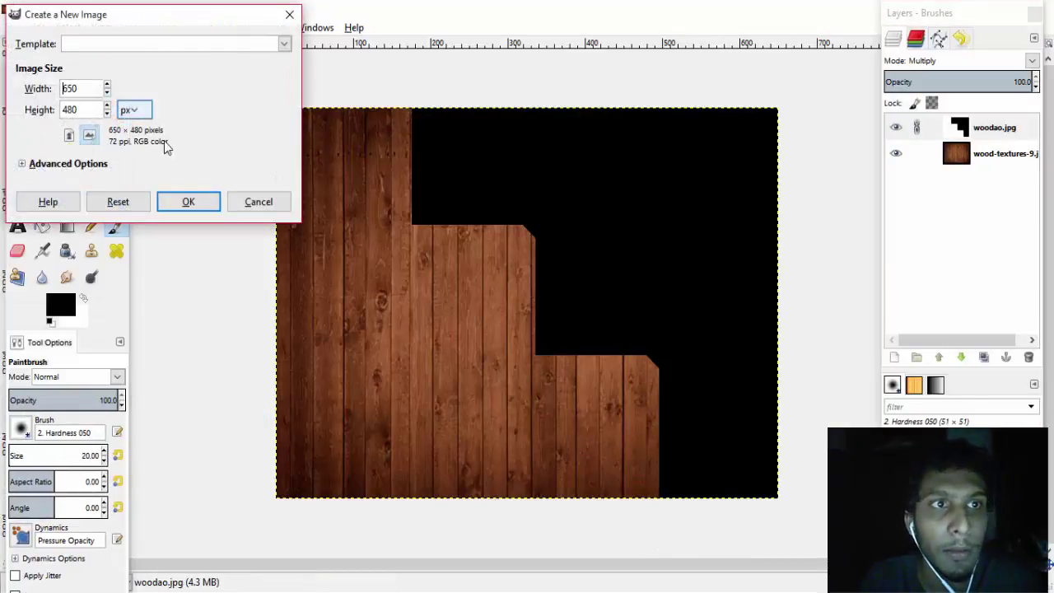
left_click(207, 203)
double_click(967, 15)
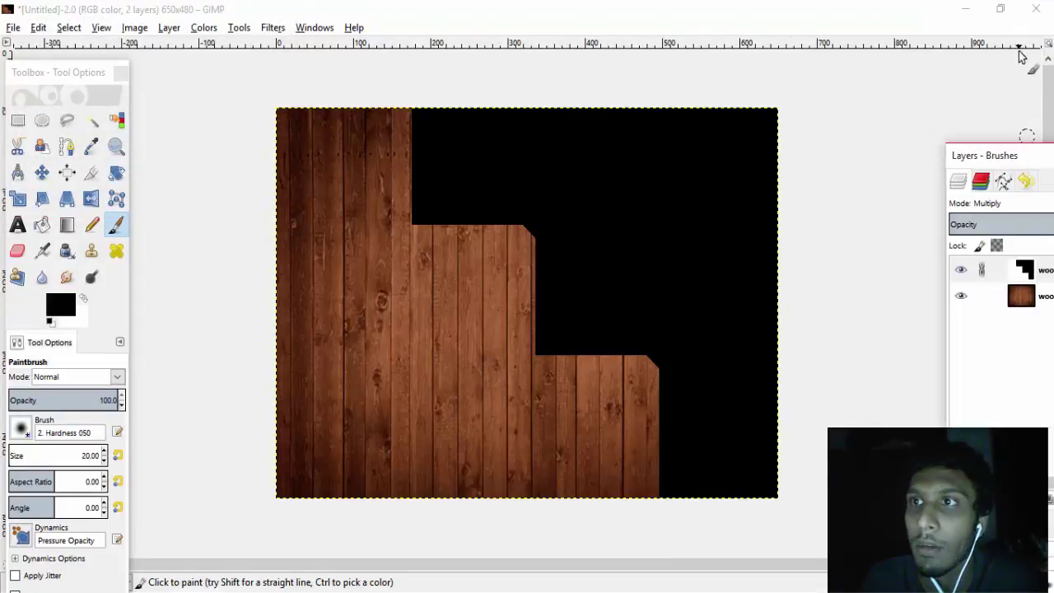
left_click(13, 28)
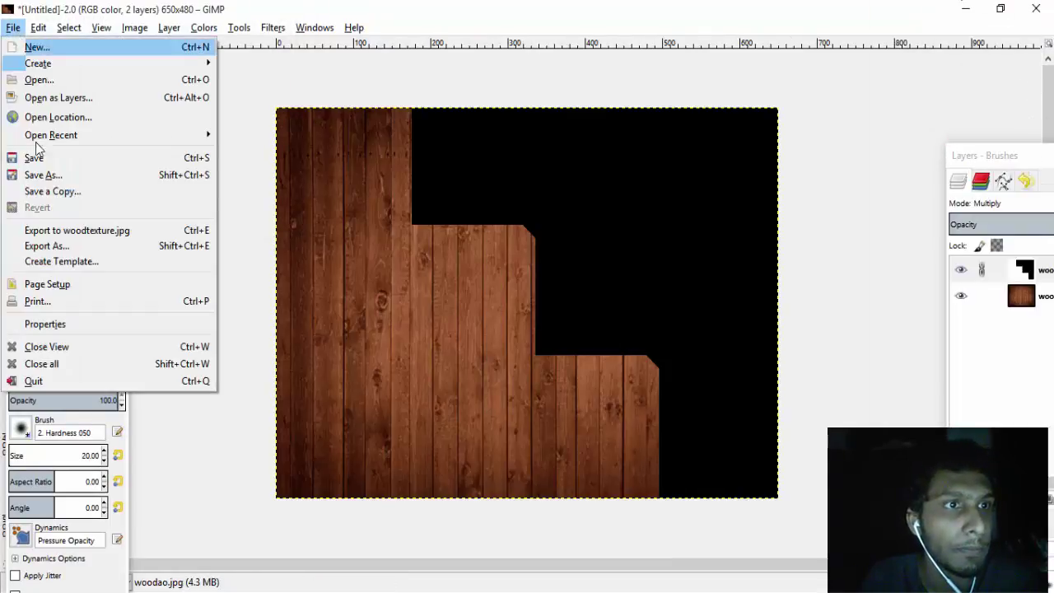
left_click(65, 347)
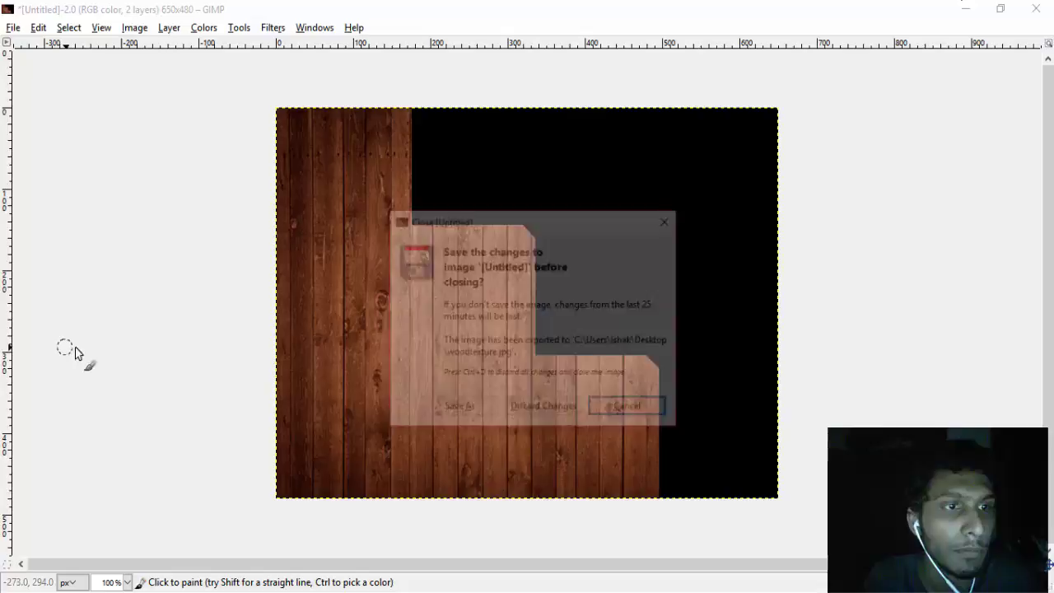
left_click(506, 410)
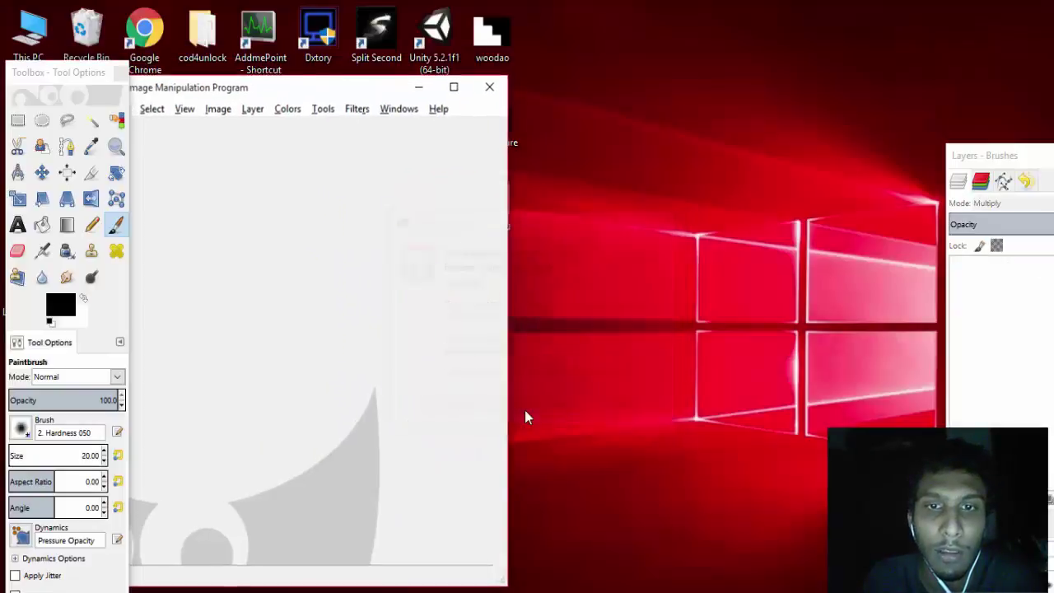
Open scarHAO.jpg from the Desktop in GIMP.
left_click(454, 87)
left_click(13, 30)
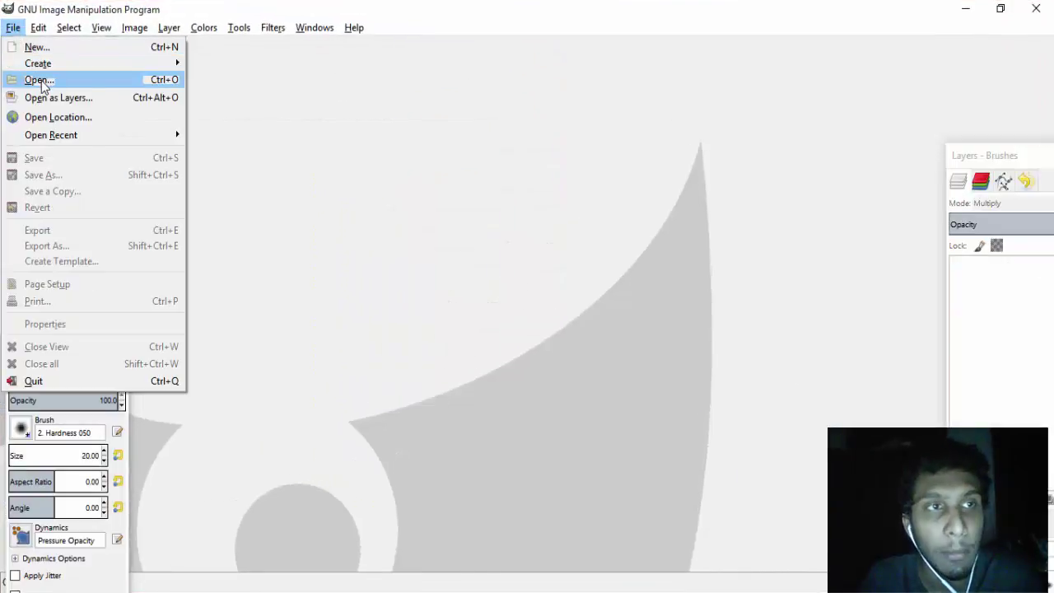
left_click(34, 77)
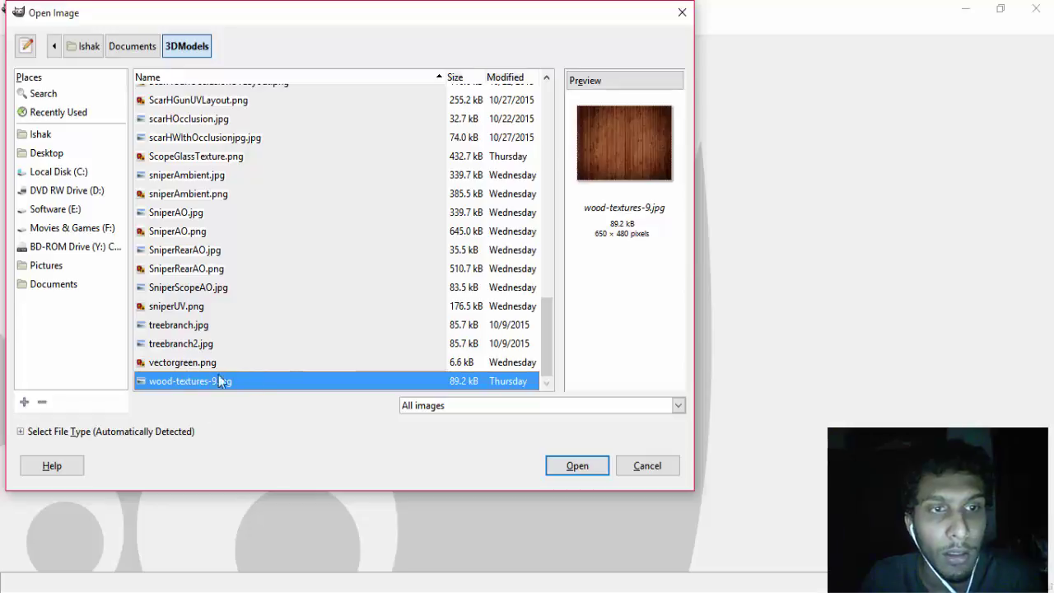
left_click(47, 155)
left_click(171, 224)
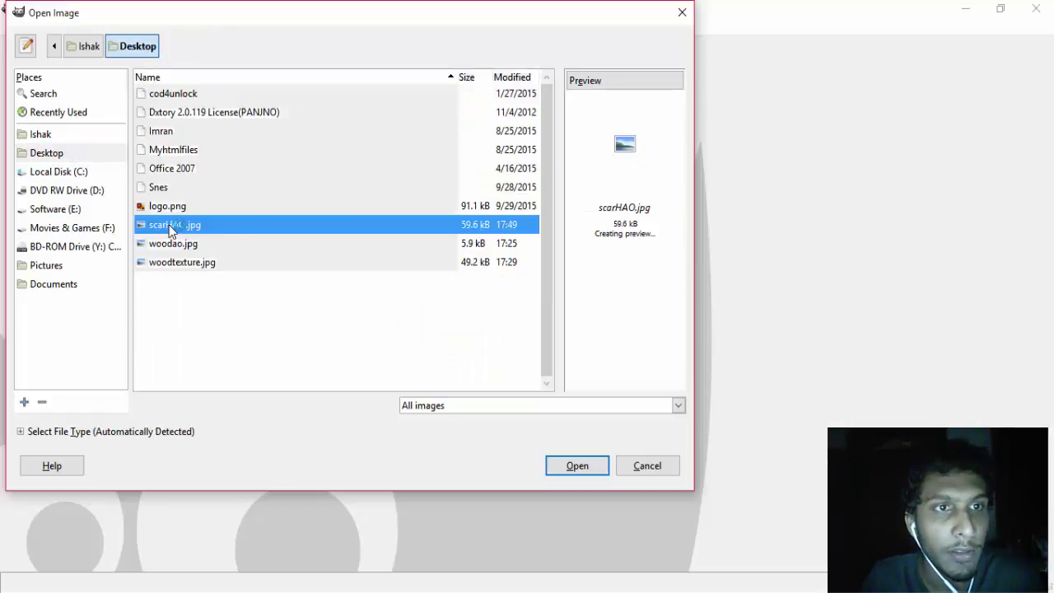
left_click(577, 464)
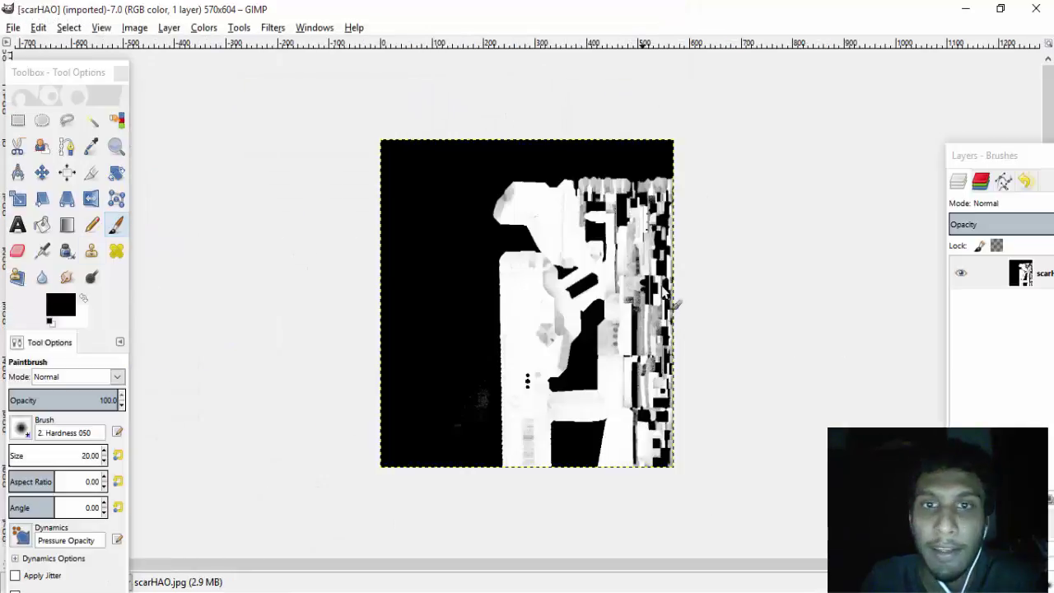
Open scarHBodyTexture.jpg from Documents/3DModels as a layer, then select the scarHAO.jpg layer.
mouse_move(988, 155)
left_mouse_down()
mouse_move(841, 87)
mouse_move(857, 47)
left_mouse_up()
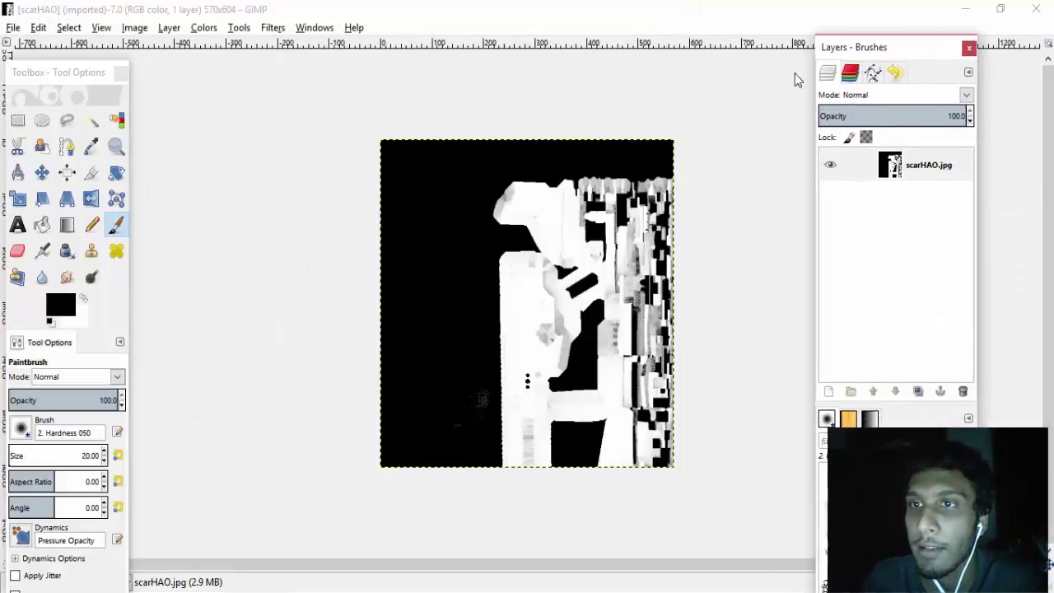
left_click(14, 30)
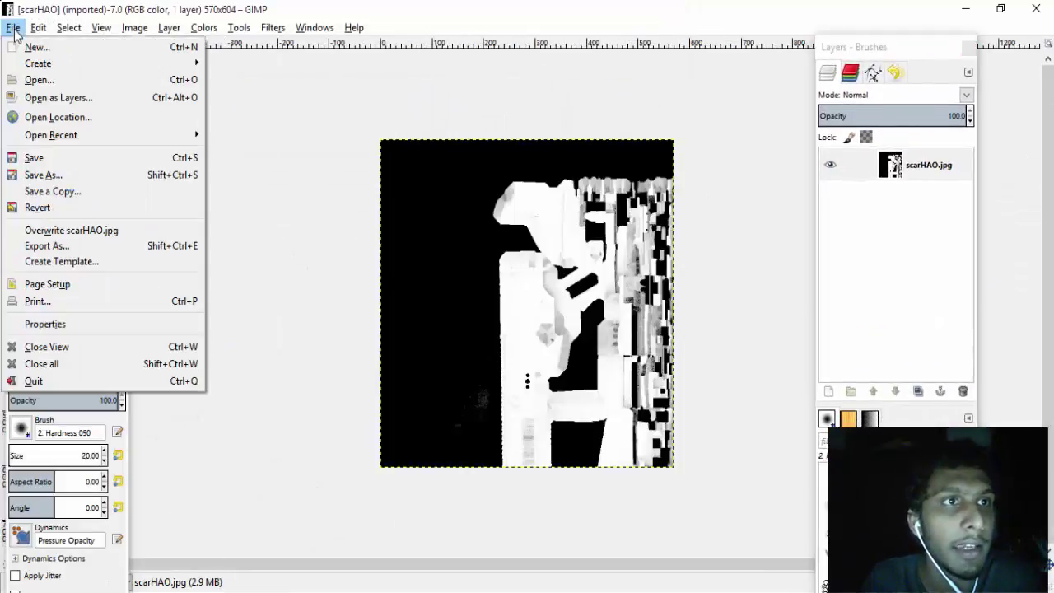
left_click(65, 98)
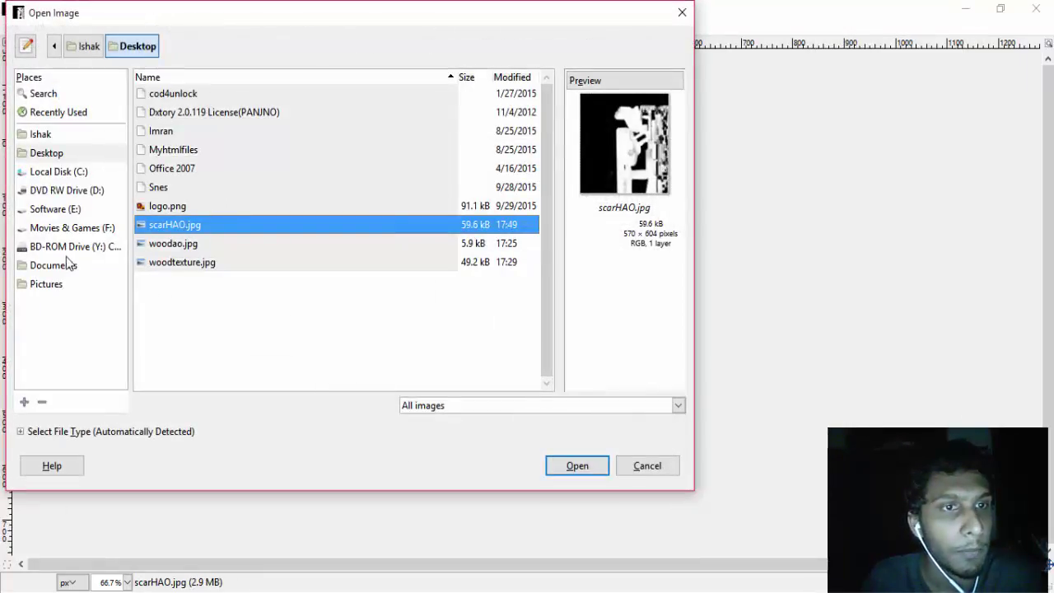
left_click(60, 137)
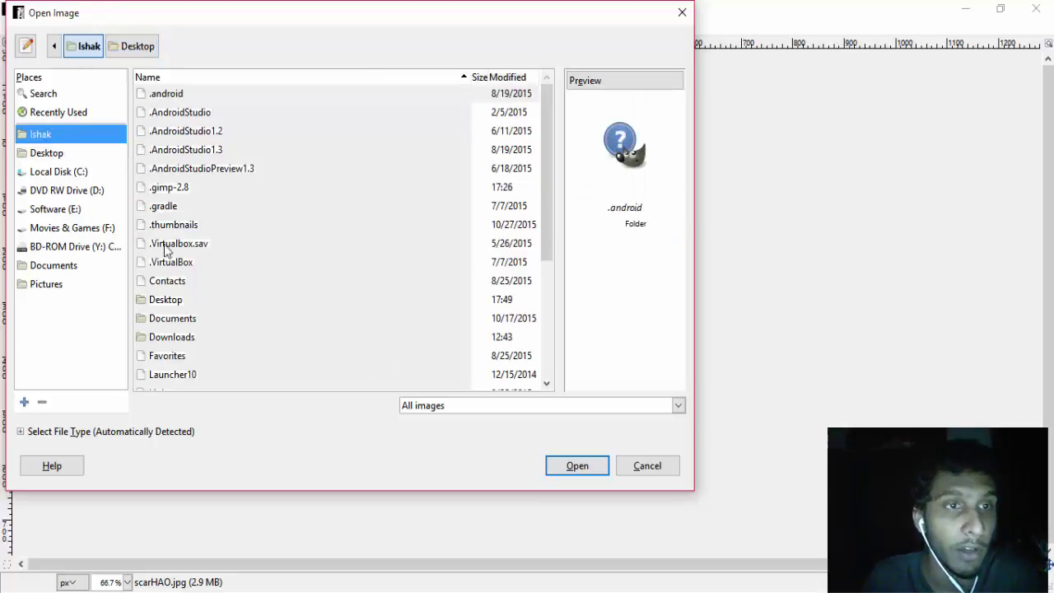
double_click(187, 318)
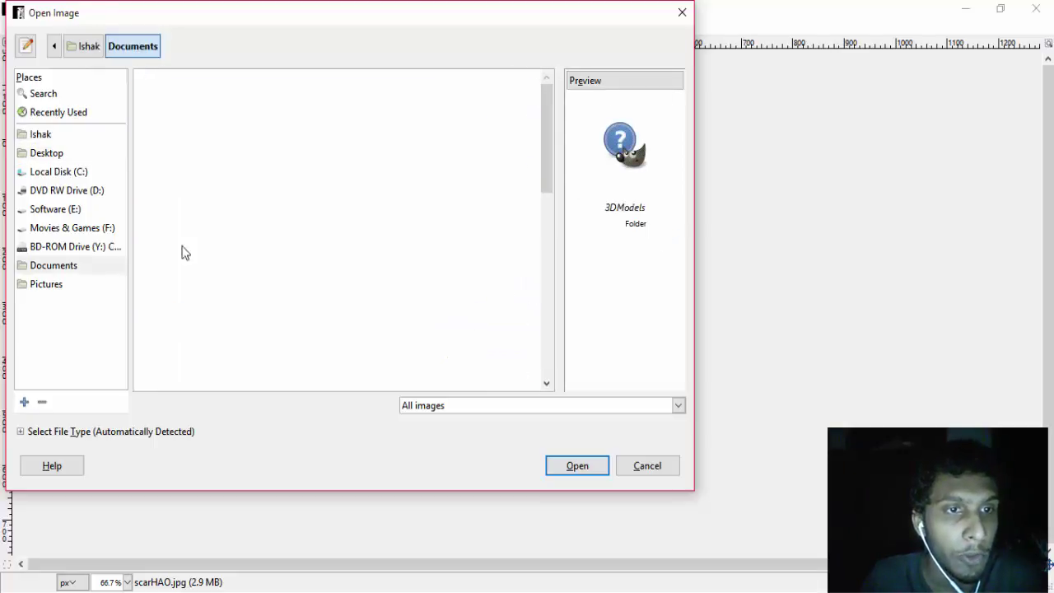
double_click(176, 93)
left_click(179, 243)
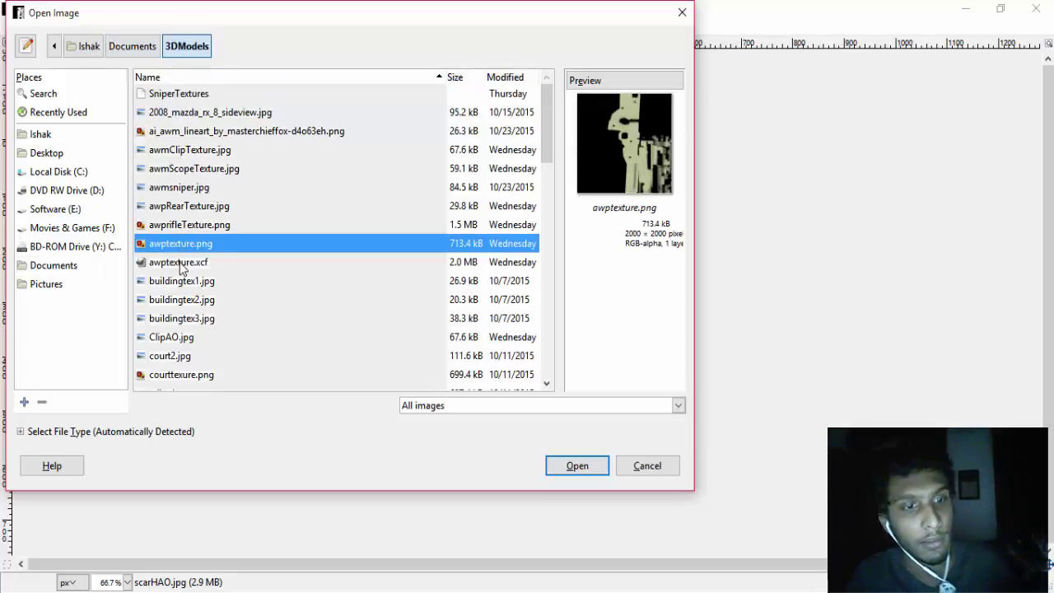
type("scar")
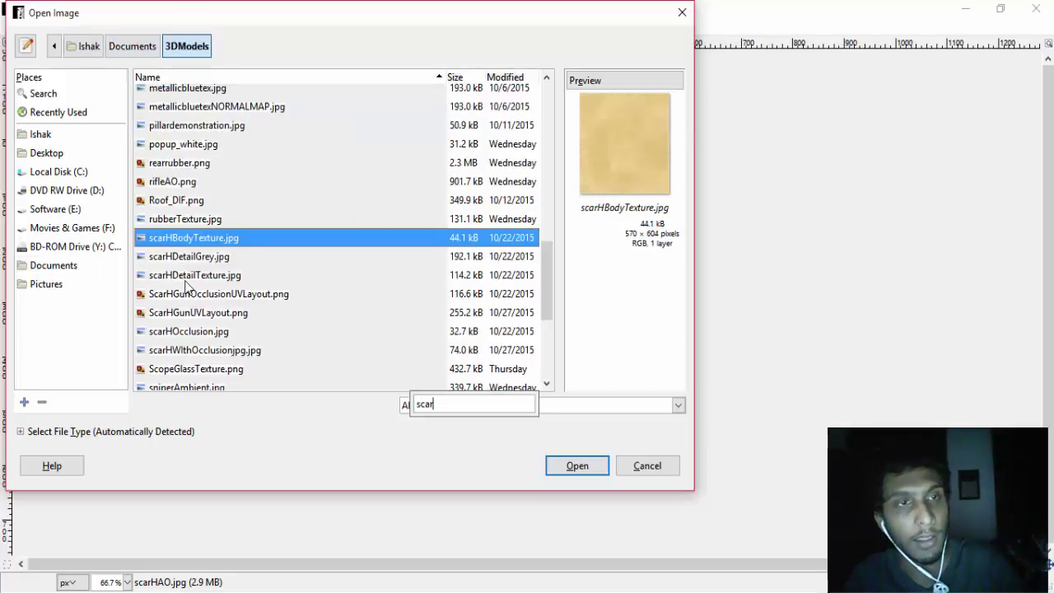
double_click(188, 239)
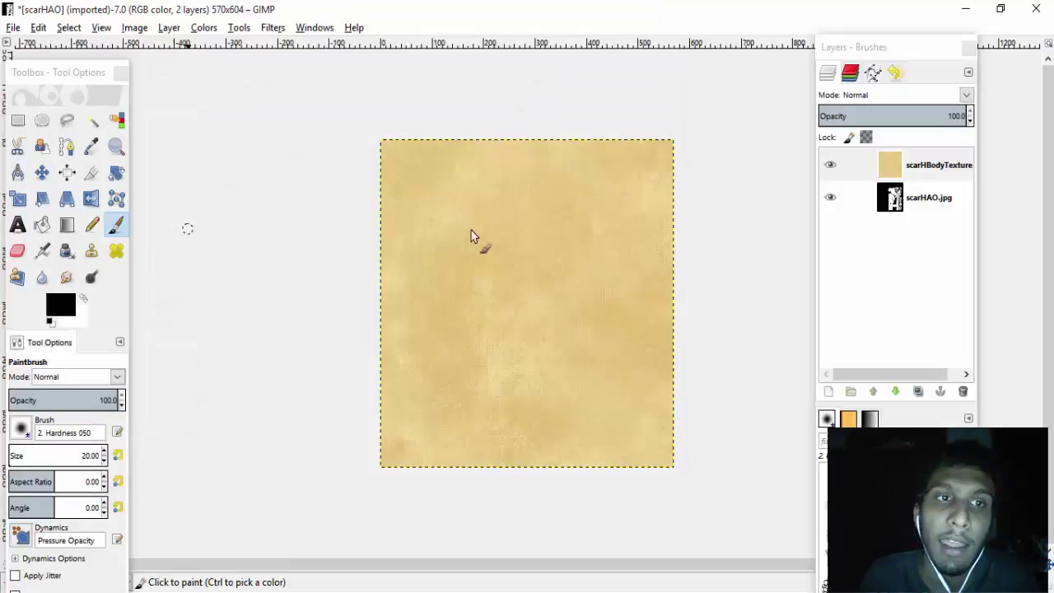
left_click(915, 212)
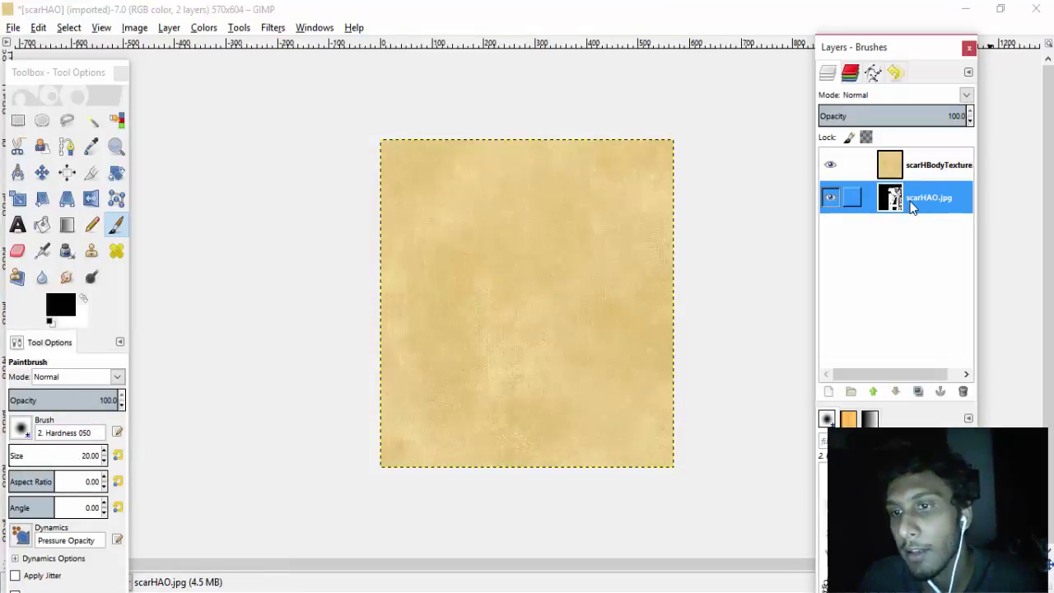
Raise scarHAO.jpg above scarHBodyTexture and set its mode to Multiply, briefly comparing against Normal.
left_click(873, 392)
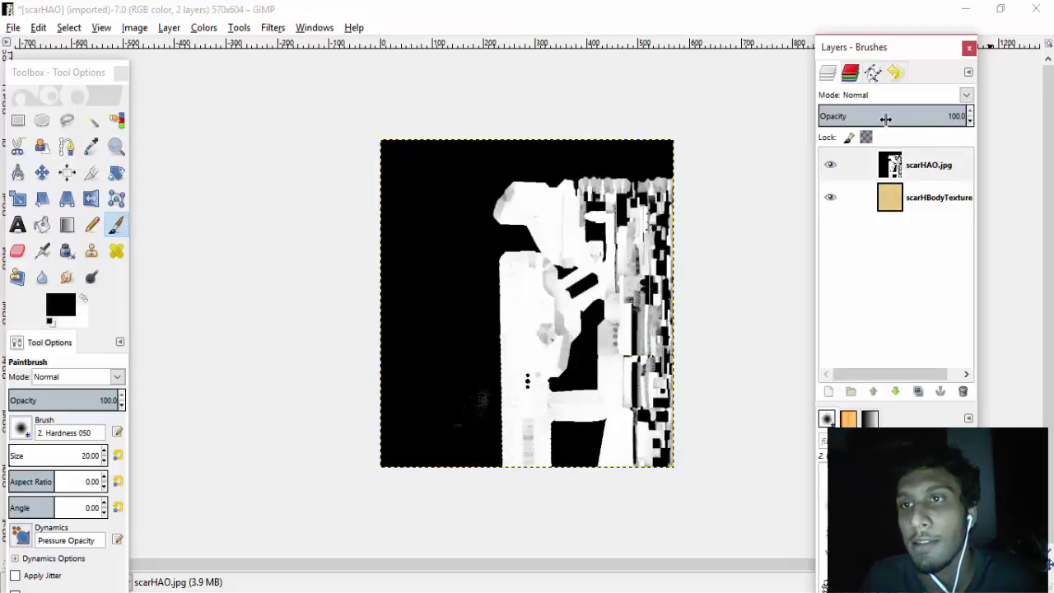
left_click(915, 170)
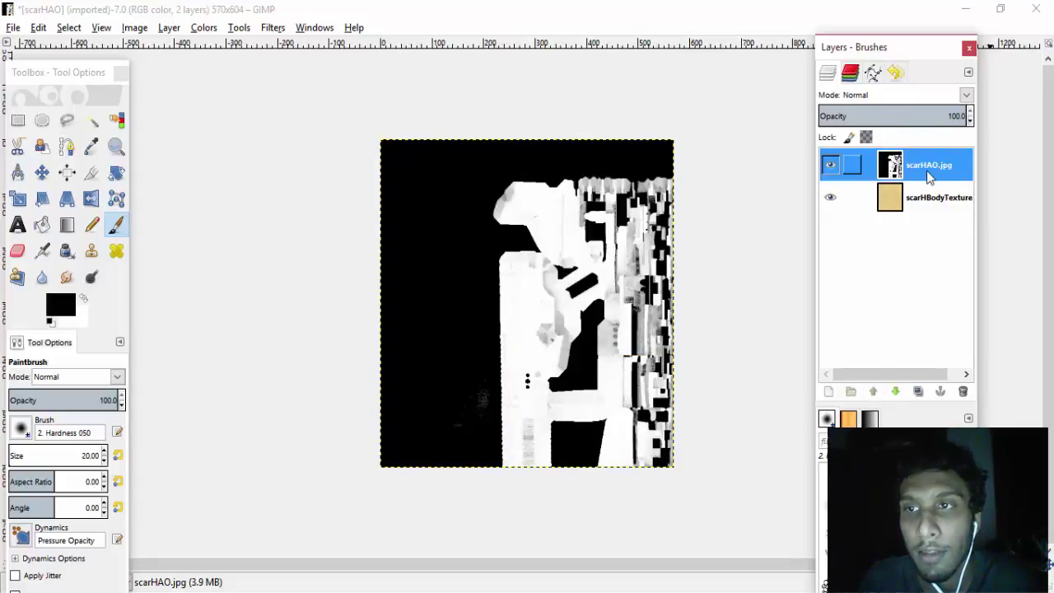
left_click(967, 97)
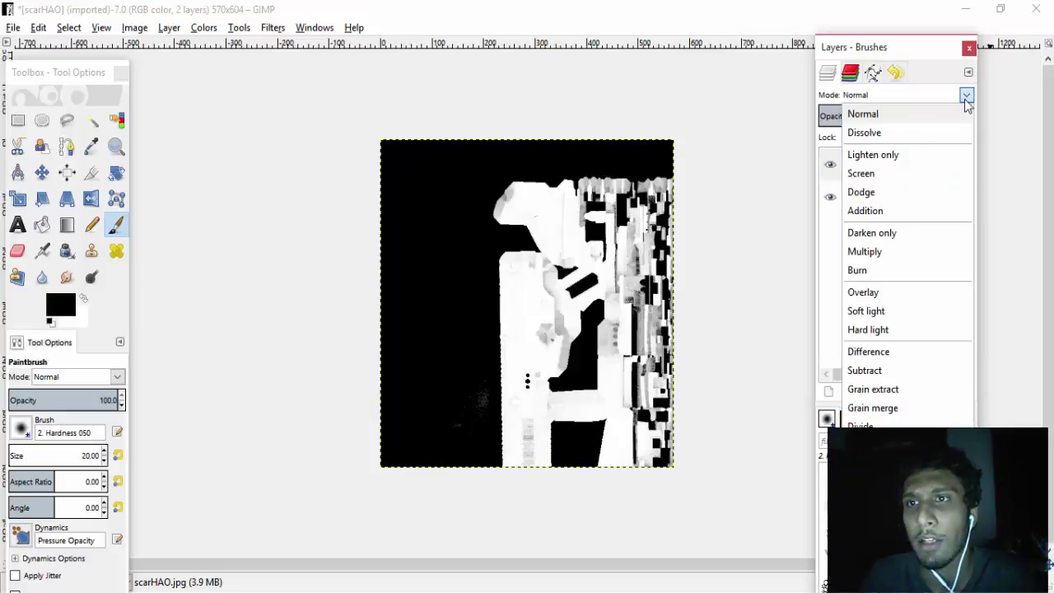
left_click(872, 262)
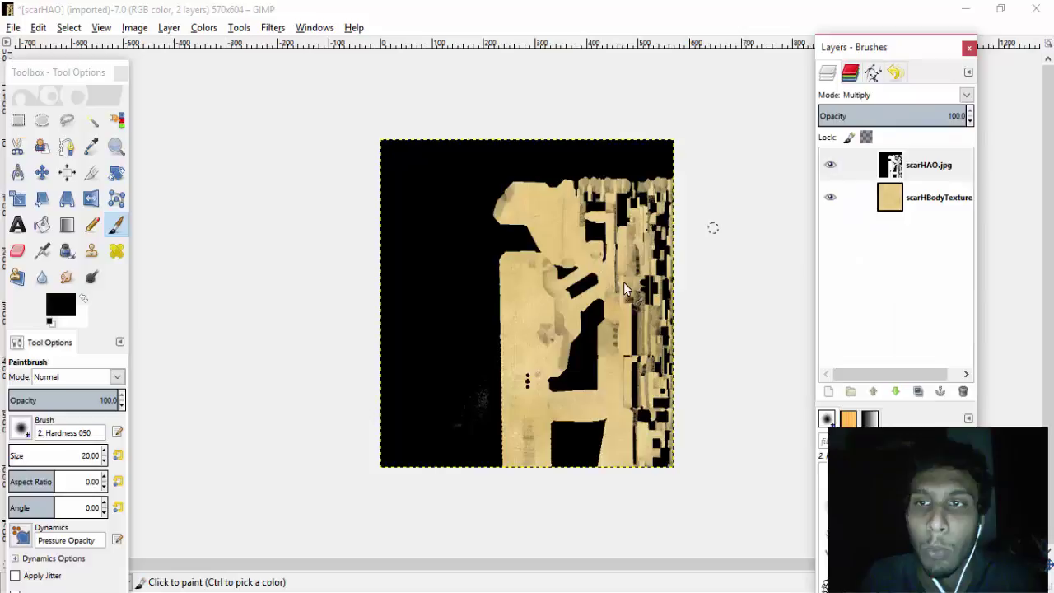
left_click(954, 94)
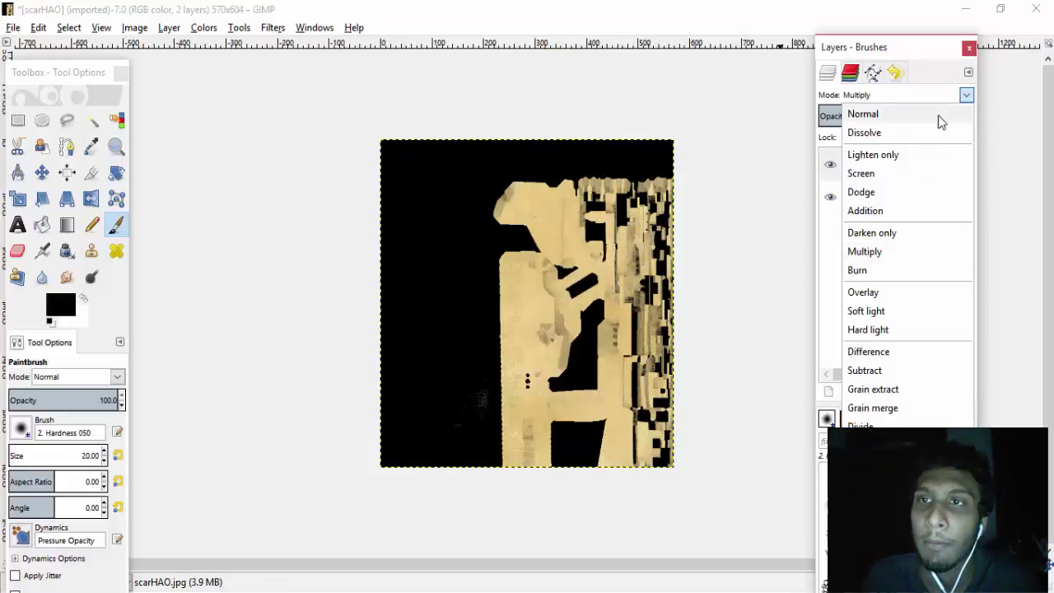
left_click(940, 120)
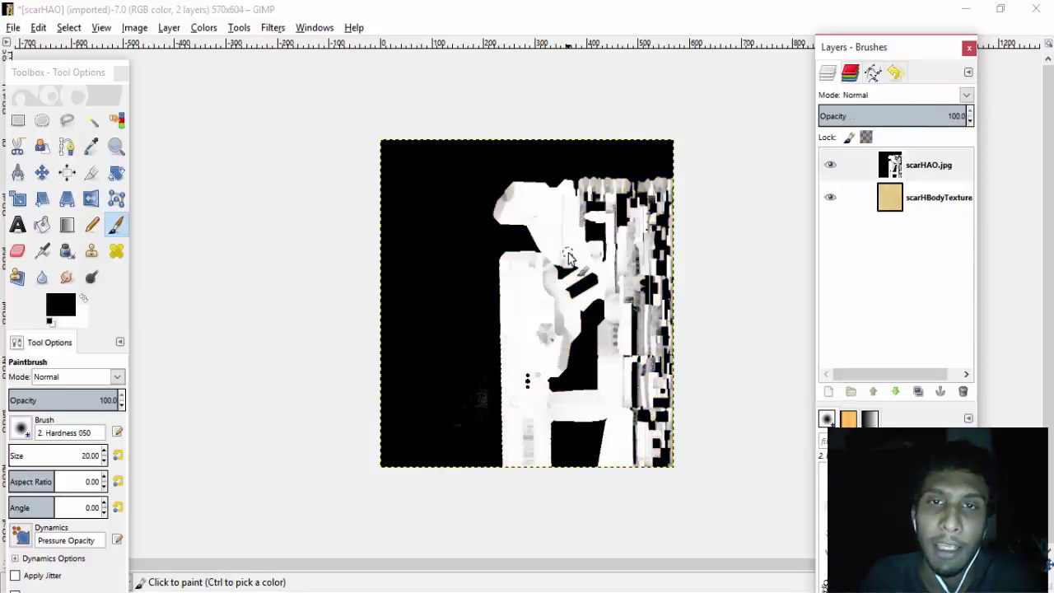
left_click(965, 95)
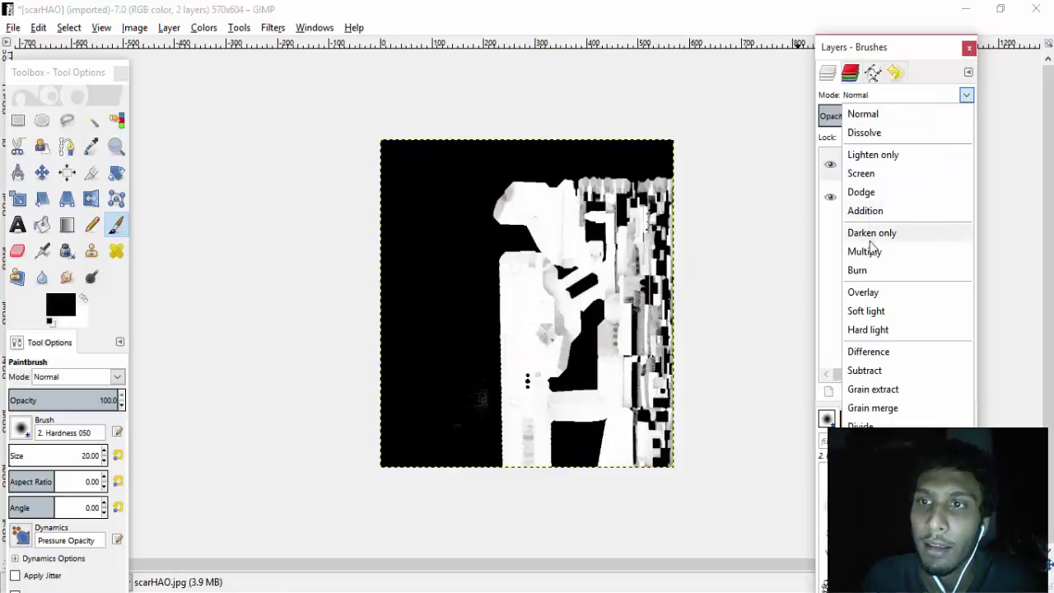
key("Escape")
key("ctrl+z")
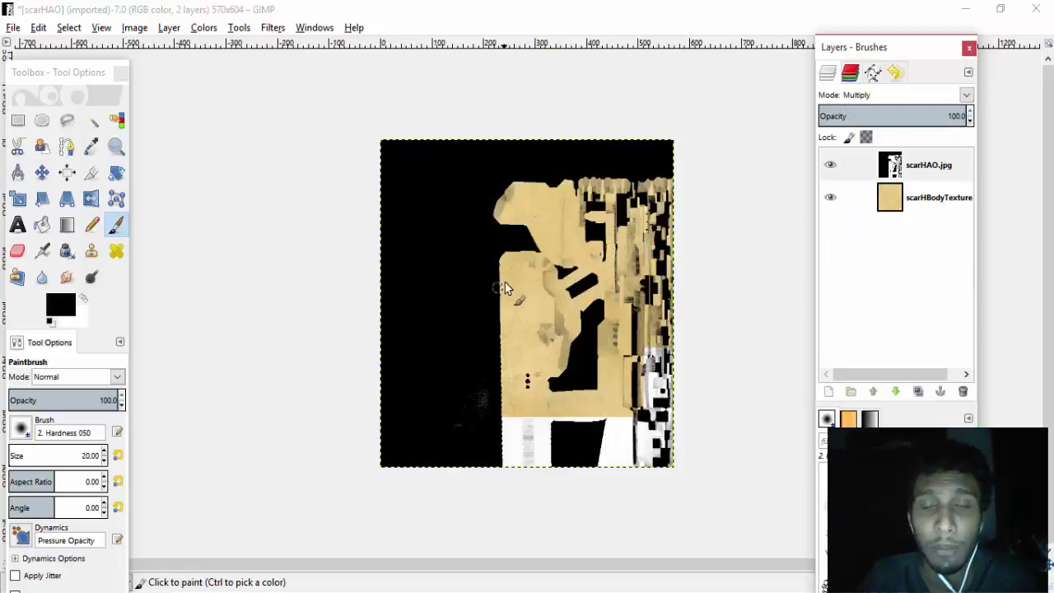
Export the AO-shaded composite via Export As to Desktop/scarHTexture.jpg, confirming JPEG quality 90.
left_click(13, 27)
key("Escape")
key("Tab")
key("ctrl+shift+e")
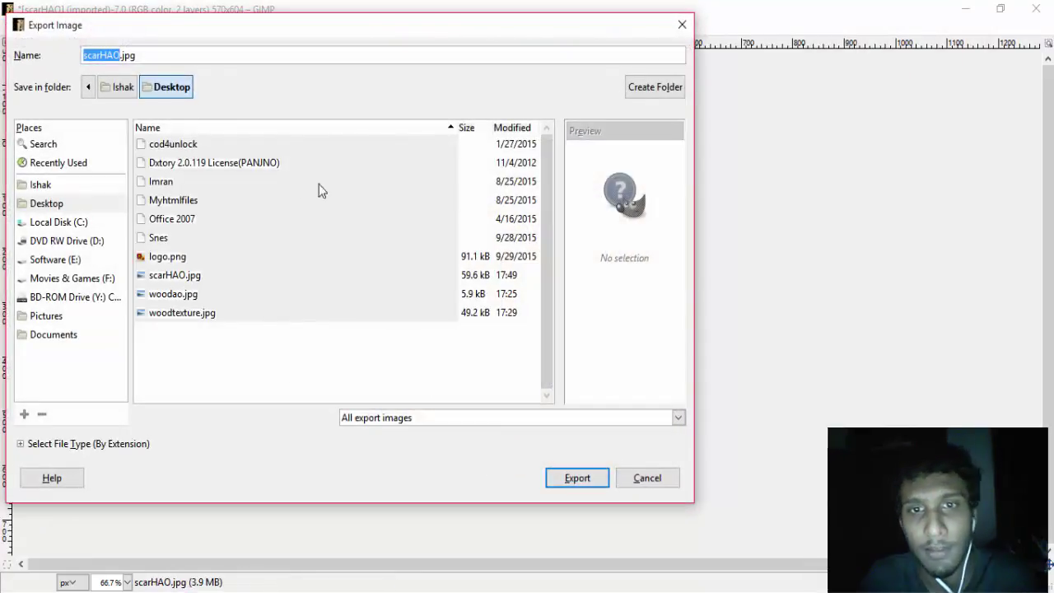
left_click(66, 202)
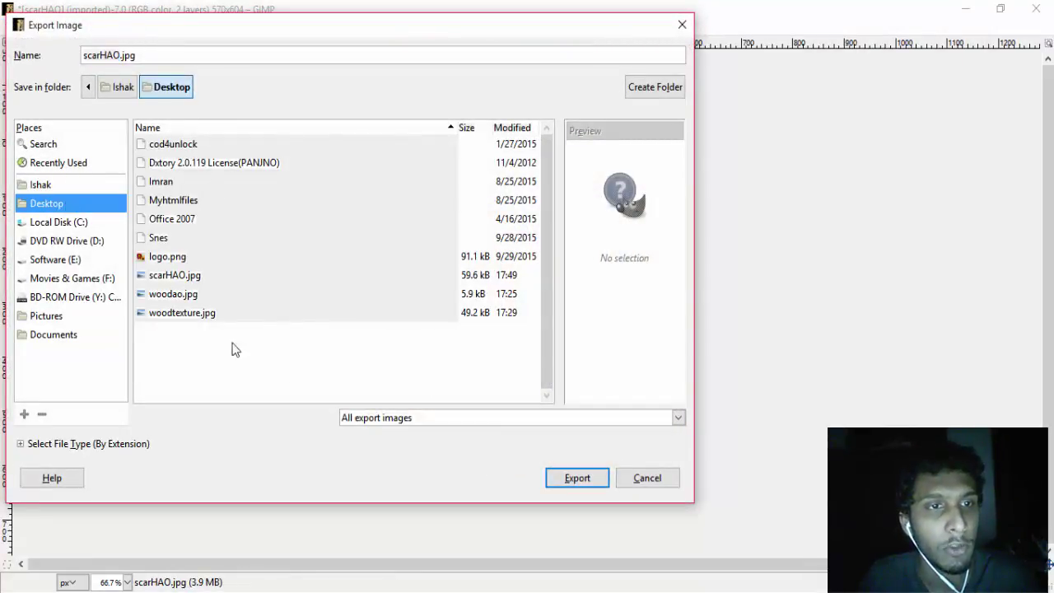
left_click(174, 56)
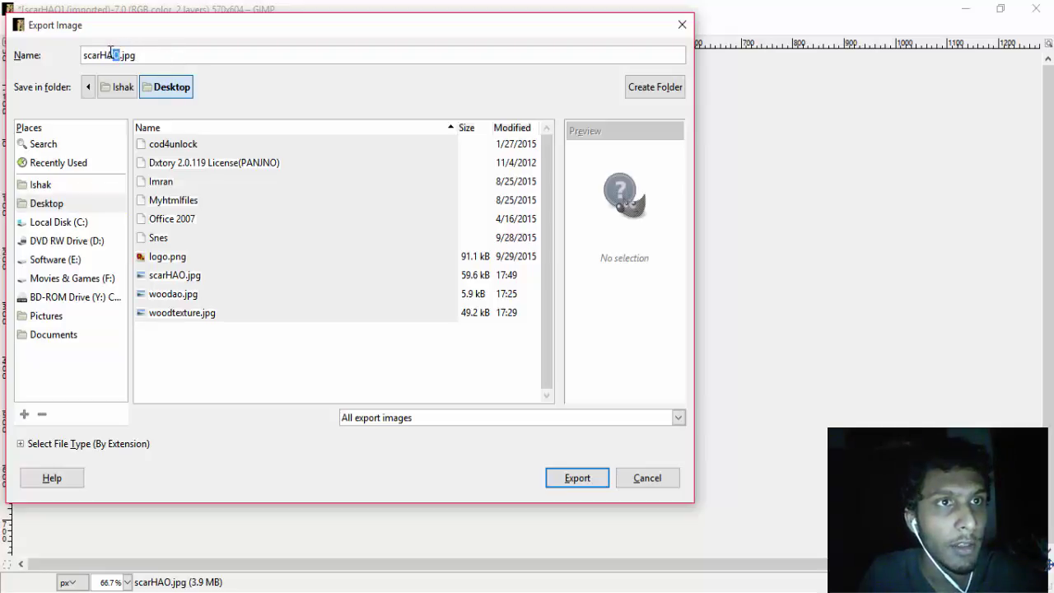
type("Texture")
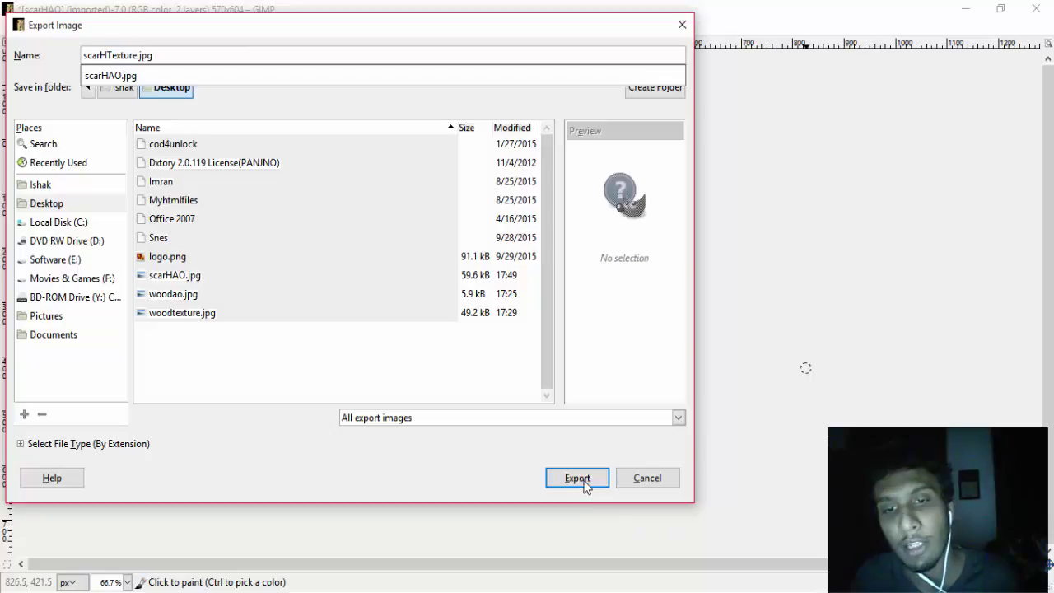
left_click(585, 482)
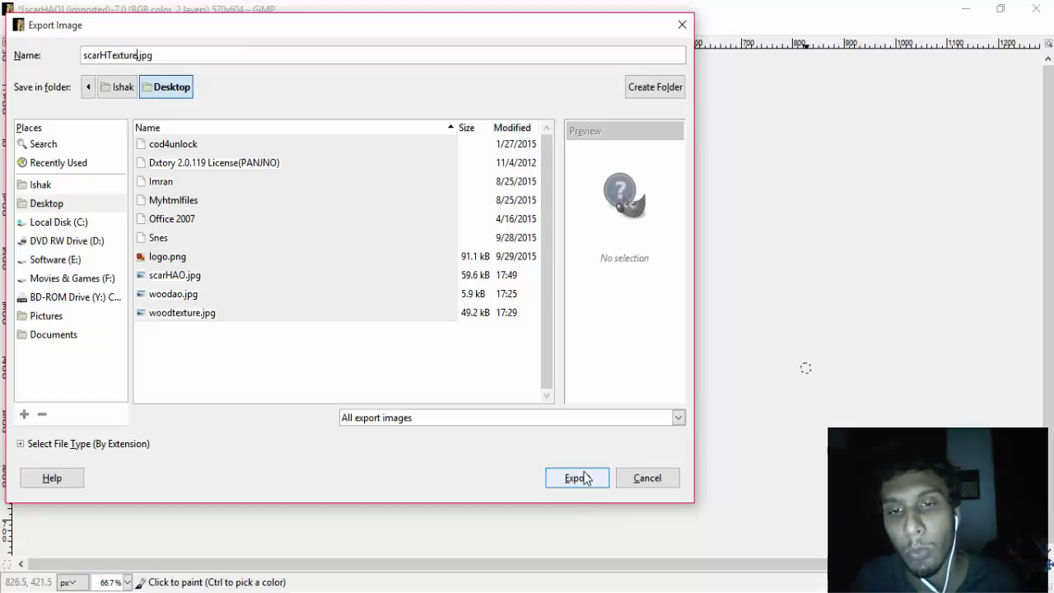
left_click(584, 482)
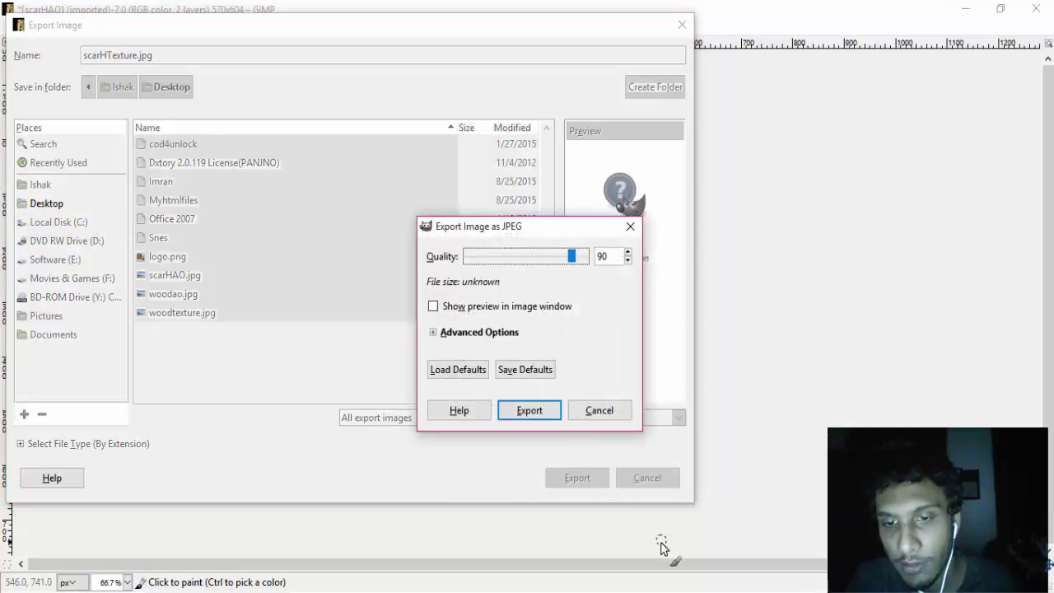
left_click(530, 410)
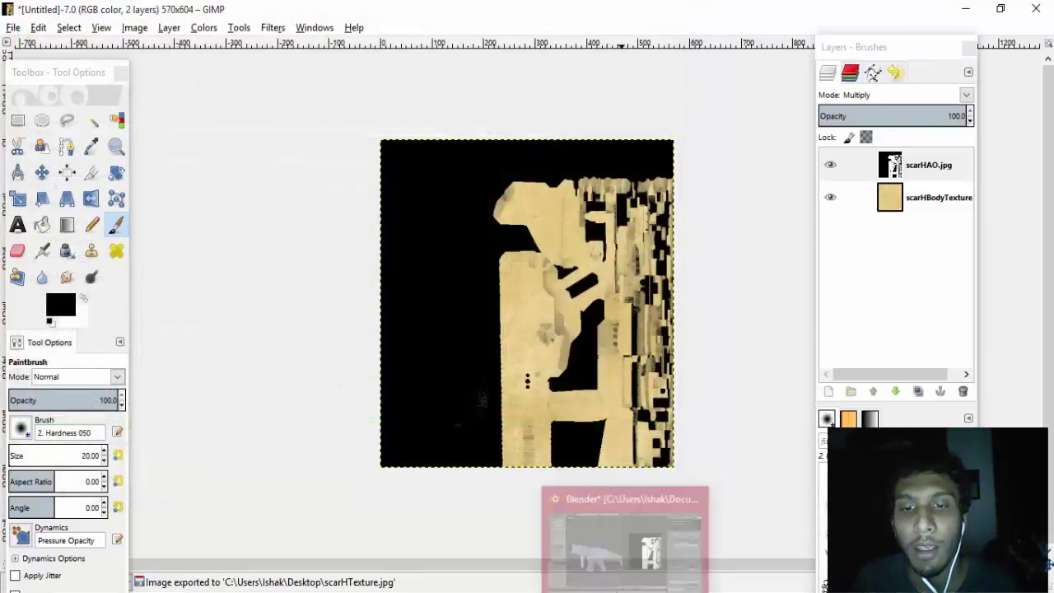
In Blender, swap Plane.001's existing material slot for a new material named 'newtexure'.
left_click(624, 535)
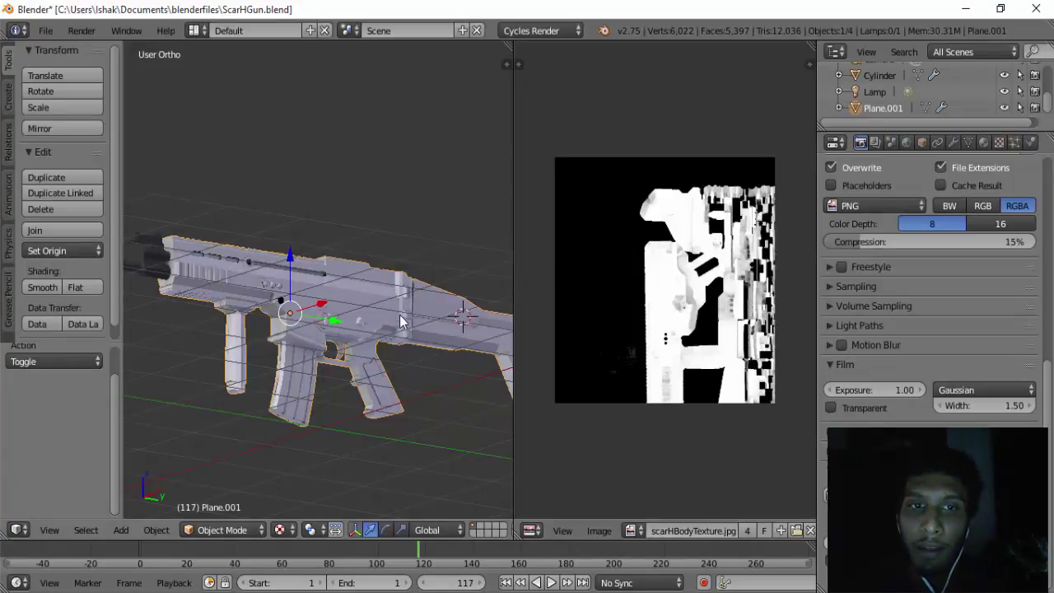
left_click(983, 143)
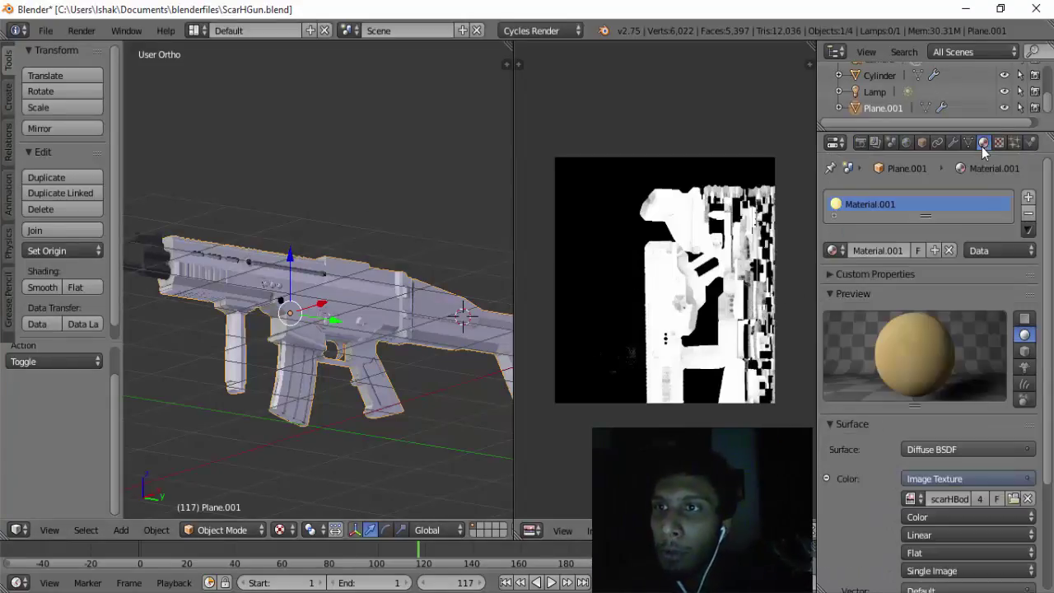
left_click(1029, 215)
left_click(938, 246)
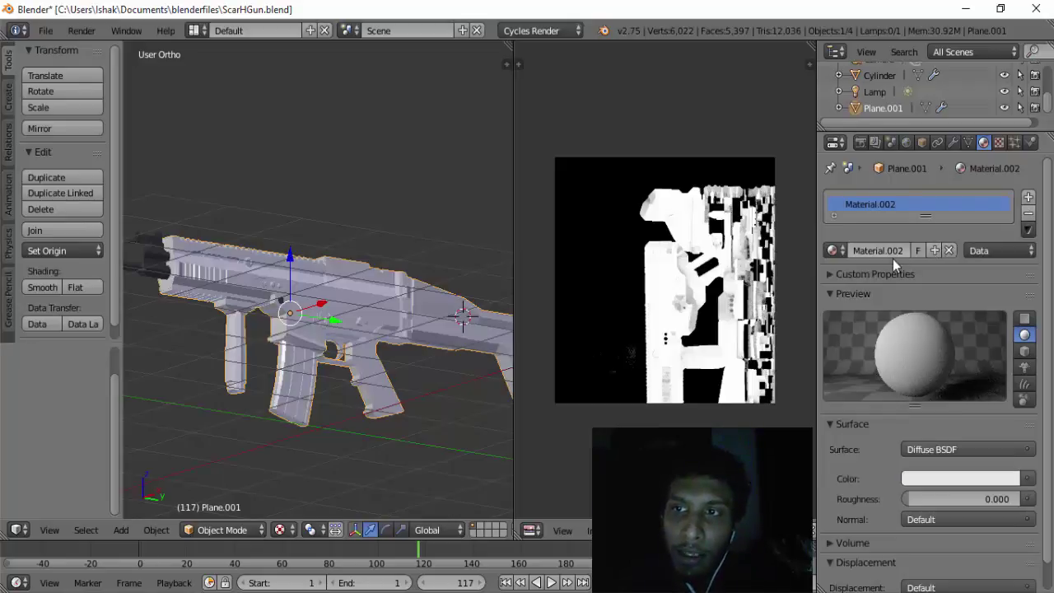
left_click(892, 253)
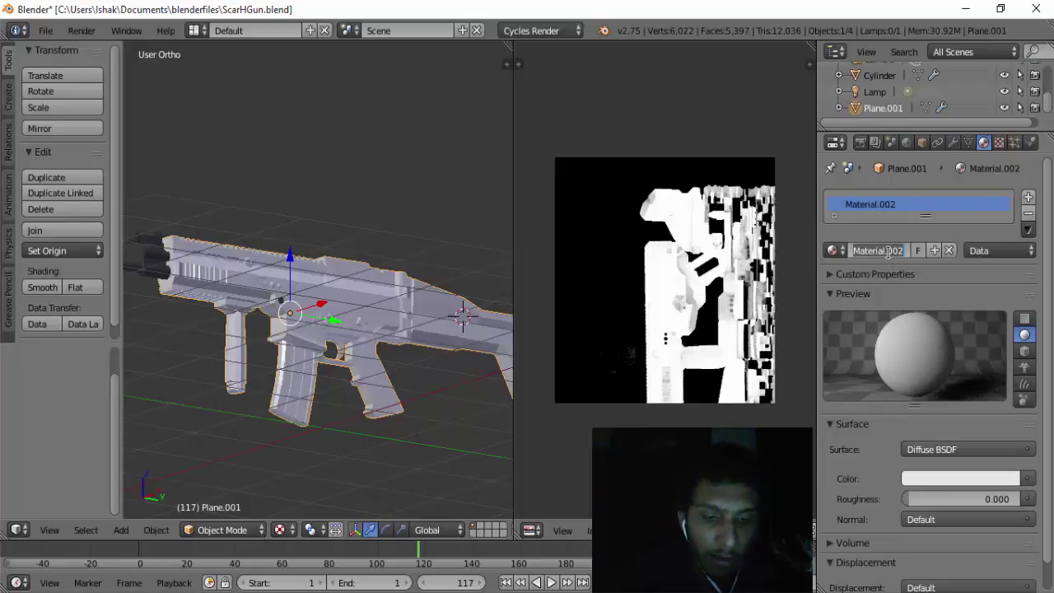
type("newtexure")
key("Return")
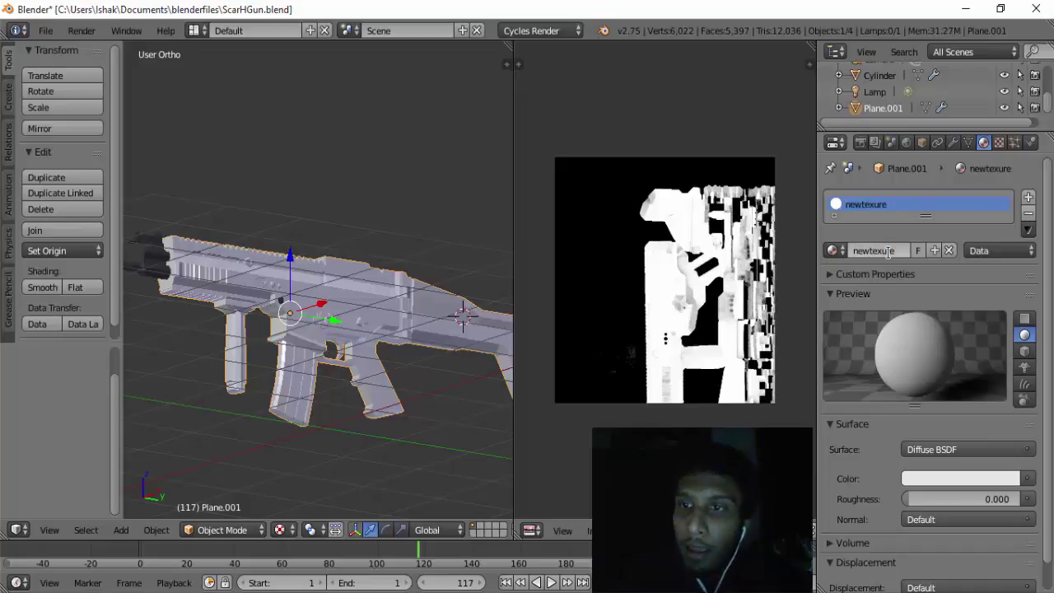
Drive the material's Color with an Image Texture using scarHTexture.jpg from the Desktop.
left_click(1027, 479)
left_click(723, 423)
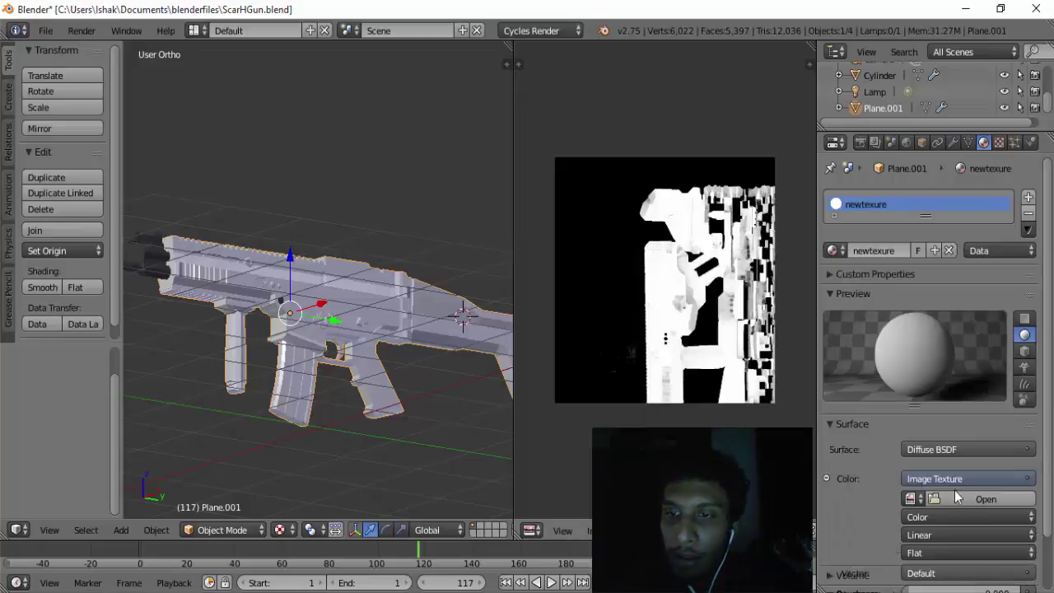
left_click(955, 500)
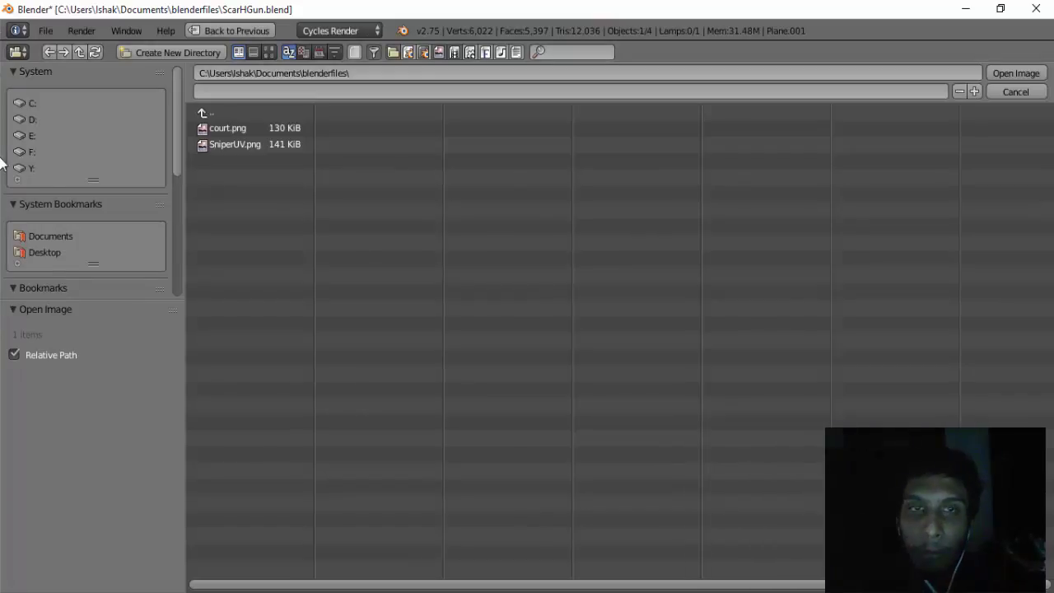
left_click(51, 236)
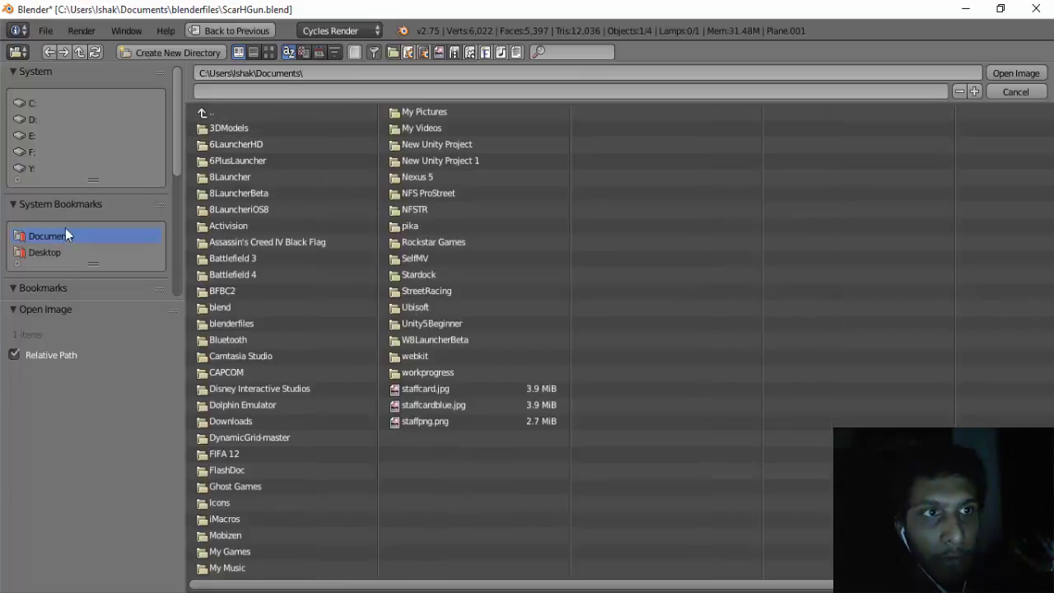
left_click(46, 252)
double_click(241, 259)
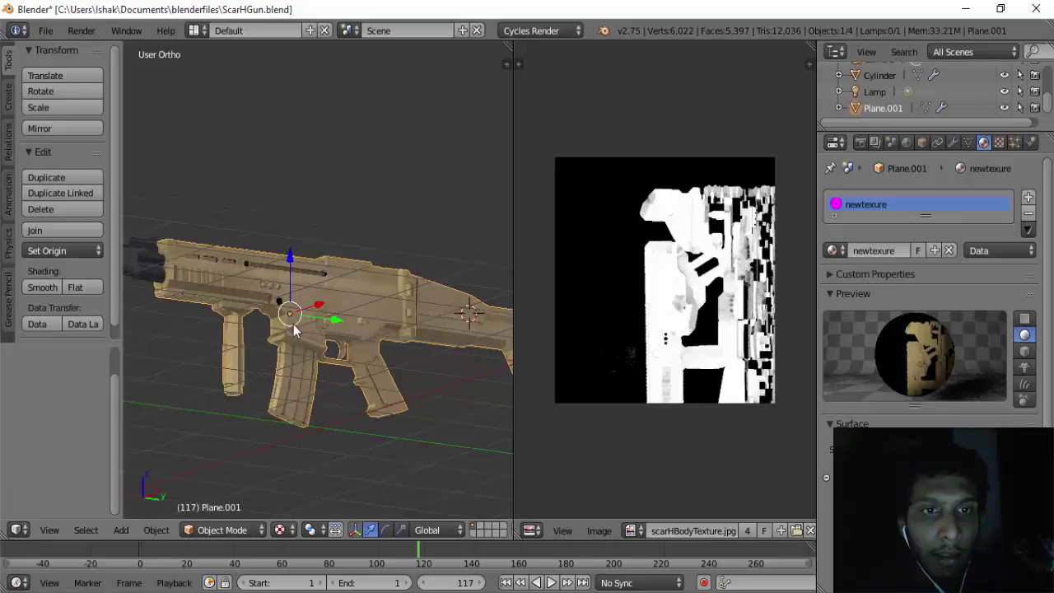
scroll(317, 326, "up", 4)
scroll(322, 332, "down", 2)
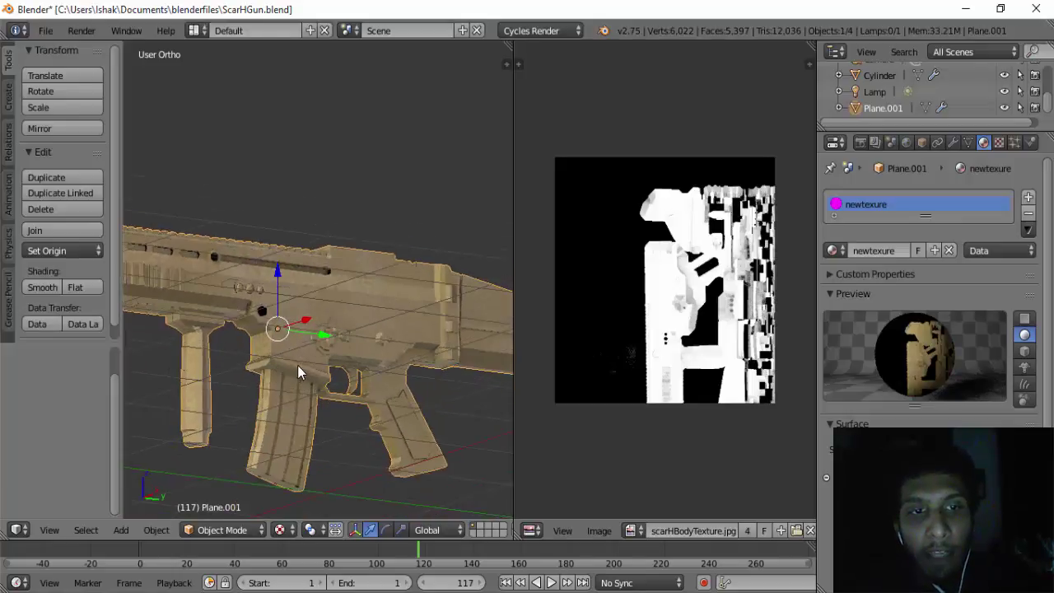
scroll(287, 313, "up", 4)
scroll(264, 339, "down", 3)
middle_click_drag(414, 247, 327, 275)
scroll(288, 338, "up", 2)
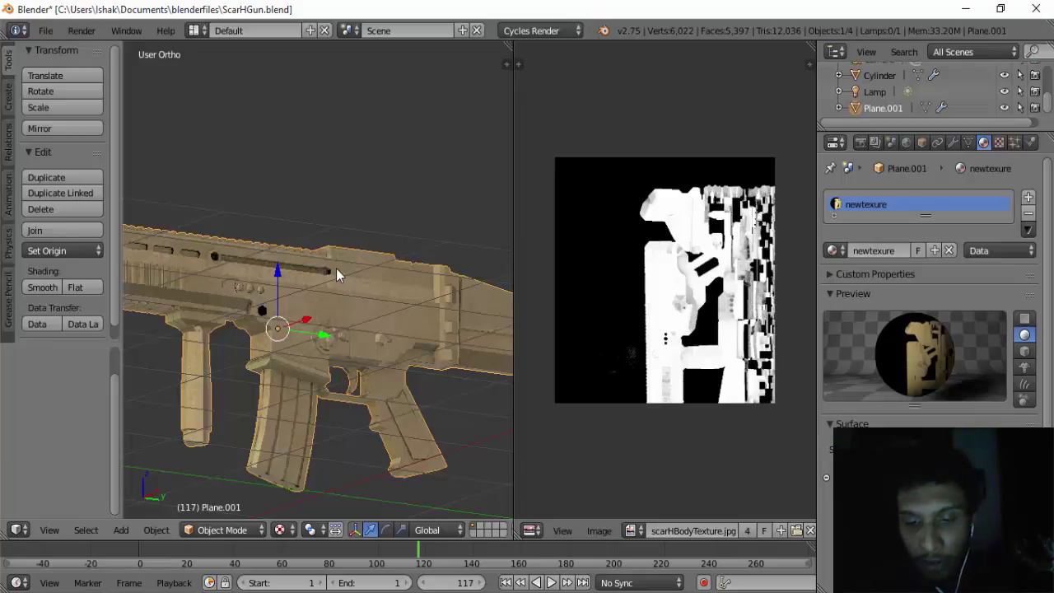
scroll(303, 165, "down", 2)
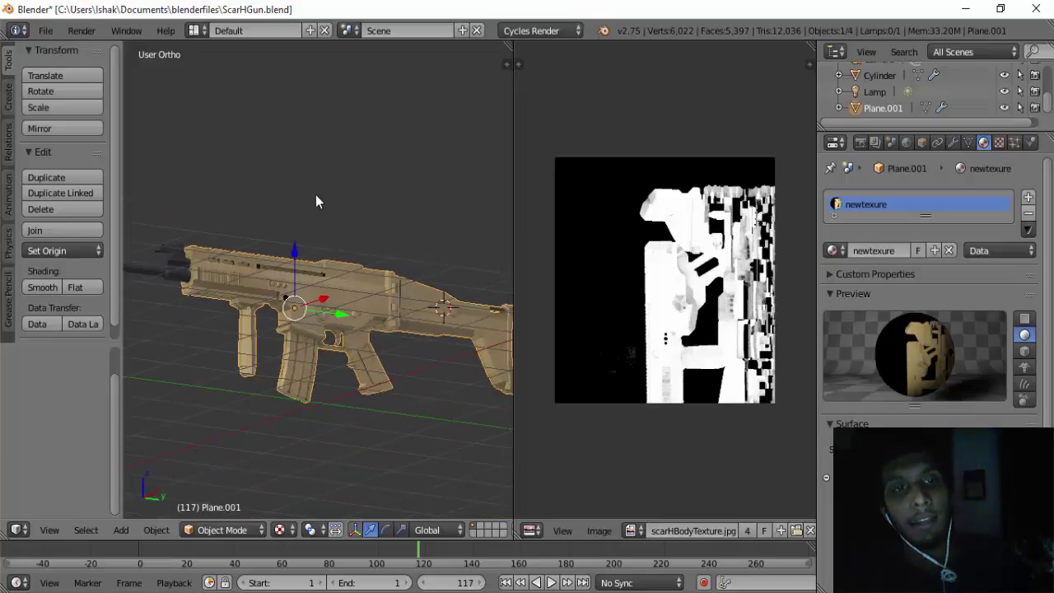